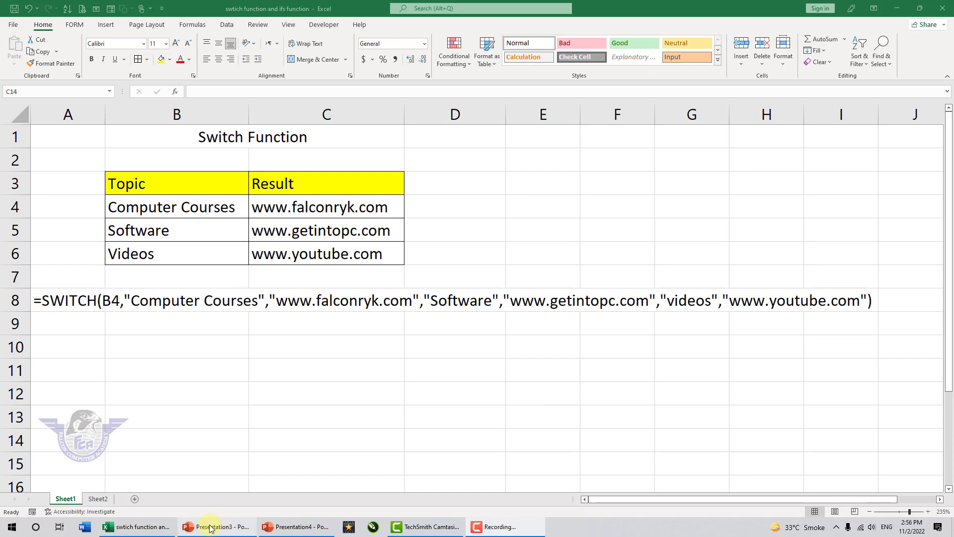
click(98, 499)
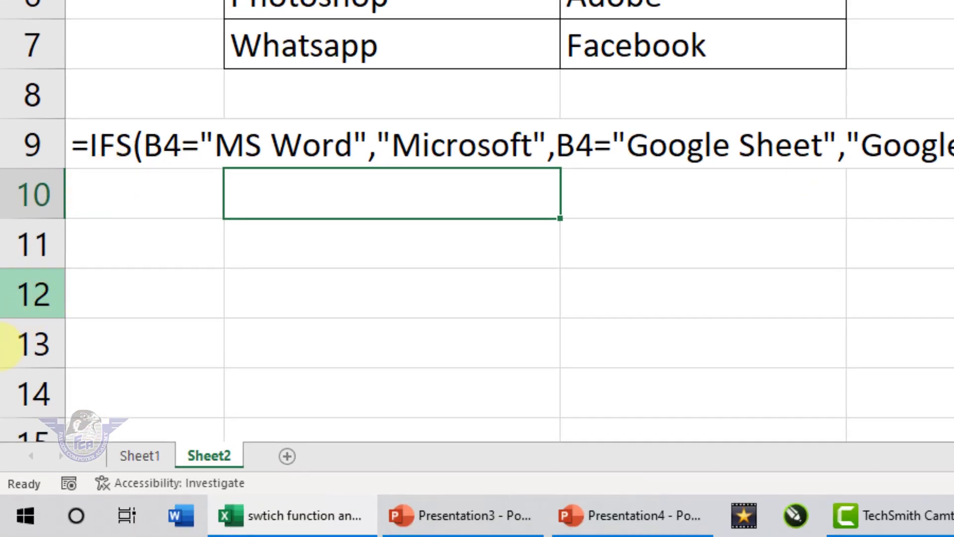
click(147, 459)
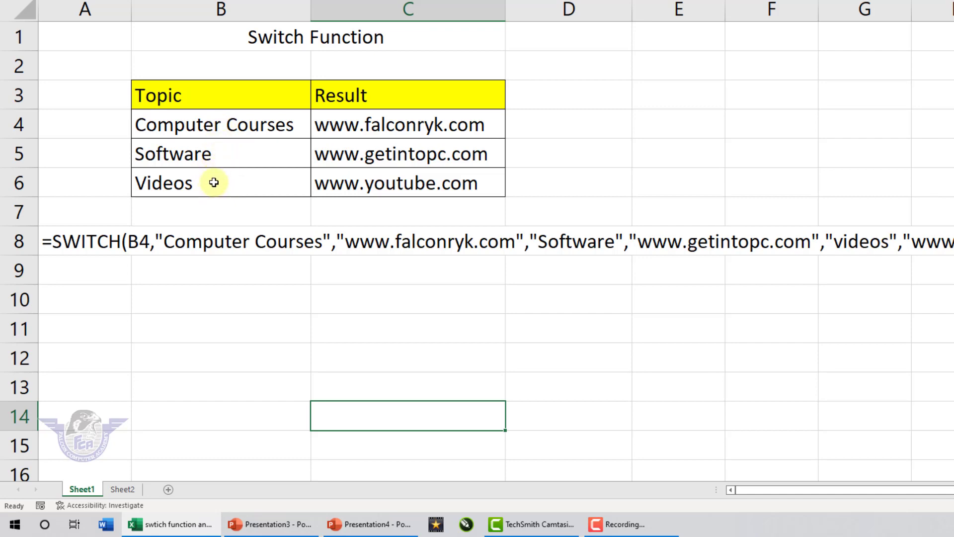
click(229, 131)
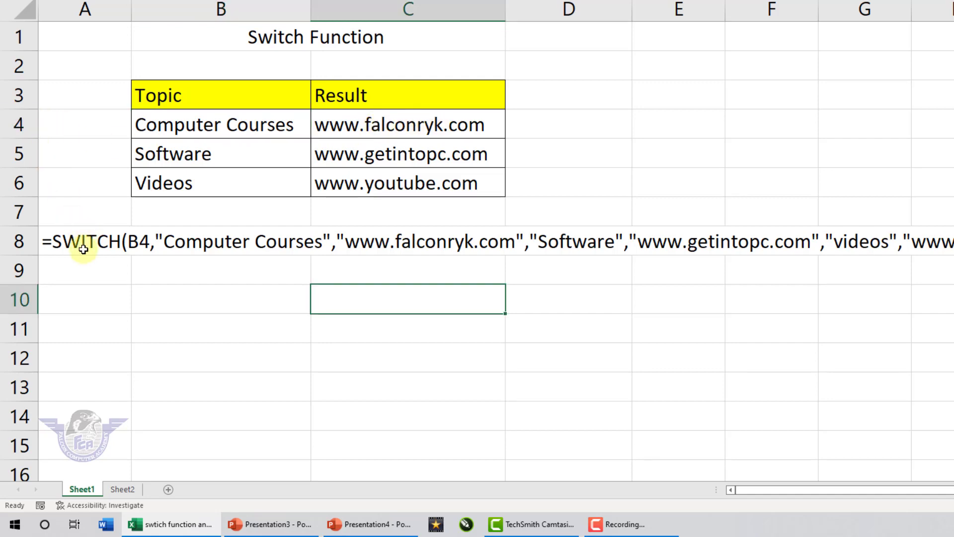
- Clear the existing results from cells C4:C6 of the Switch Function table
drag(404, 124, 413, 169)
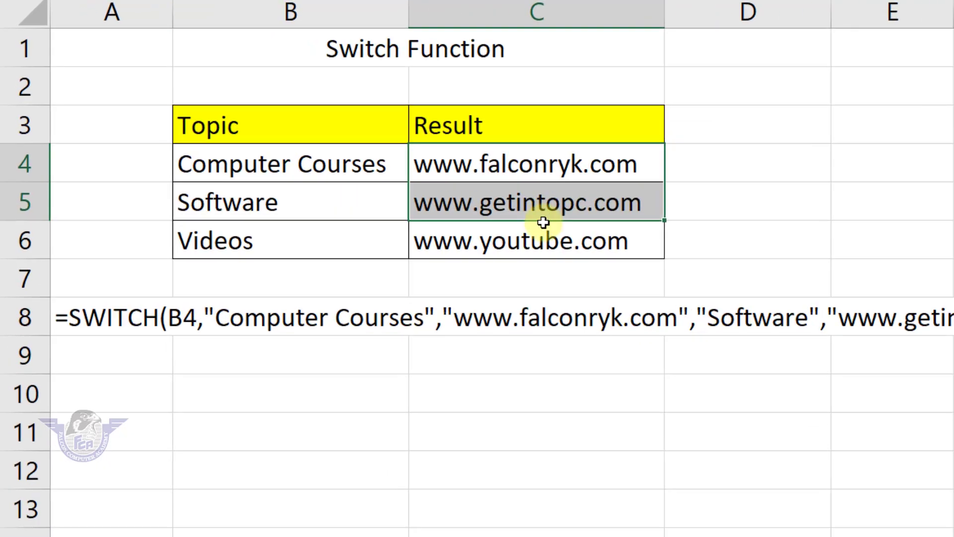
drag(543, 222, 541, 239)
key(Delete)
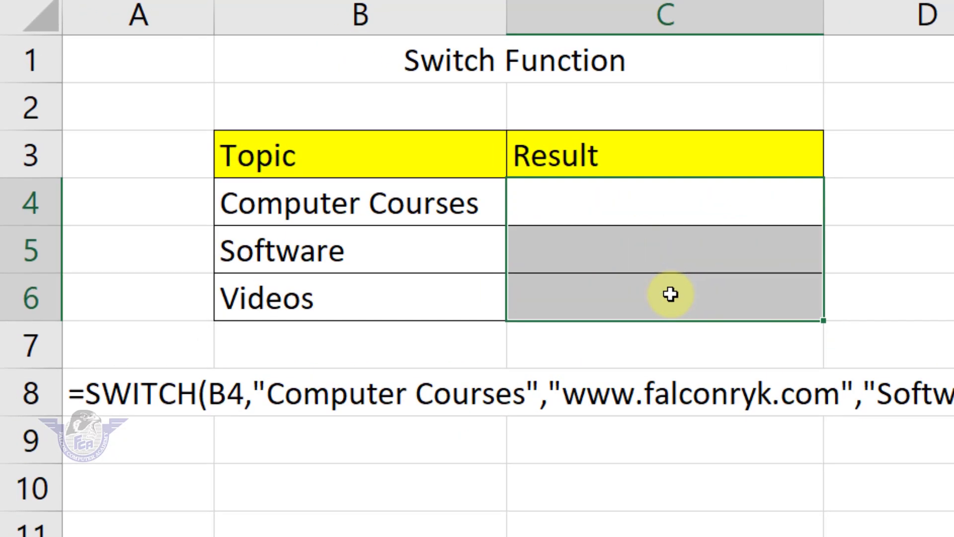
- Begin a SWITCH formula in cell C4 with cell B4 as the expression to evaluate
click(646, 214)
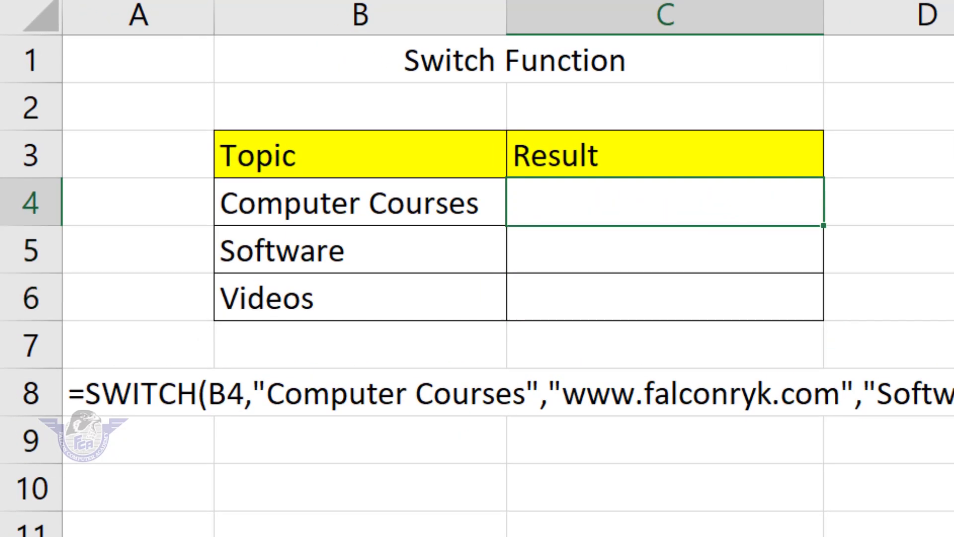
text(=swt)
key(BackSpace)
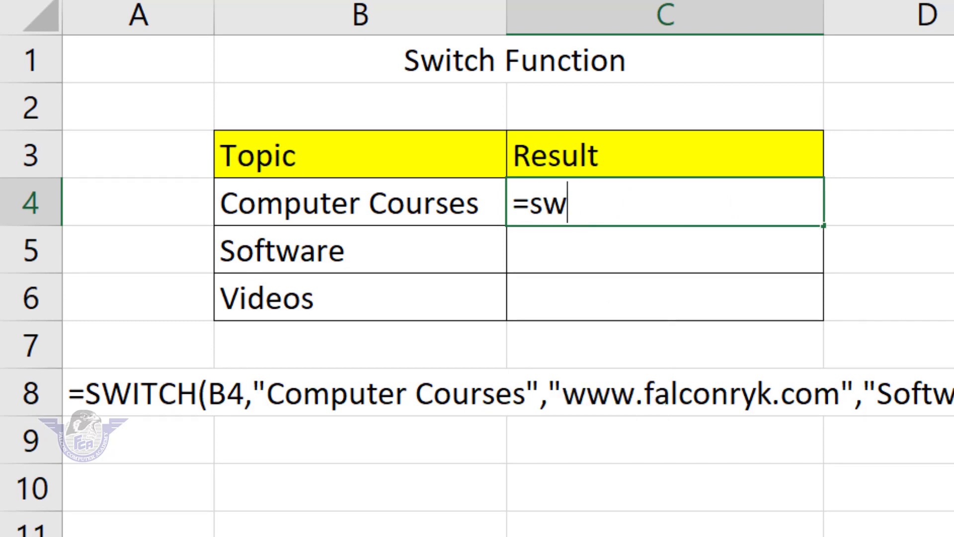
text(itch)
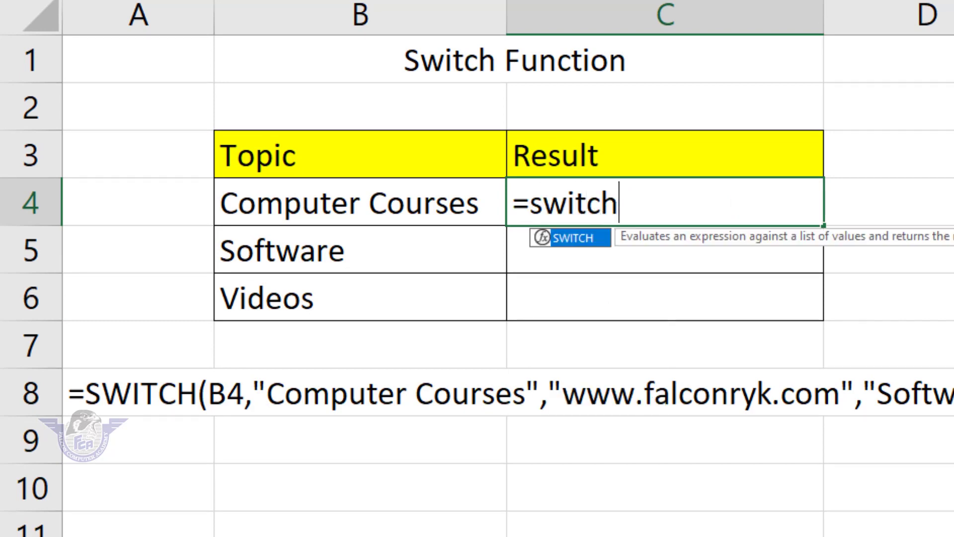
key(Tab)
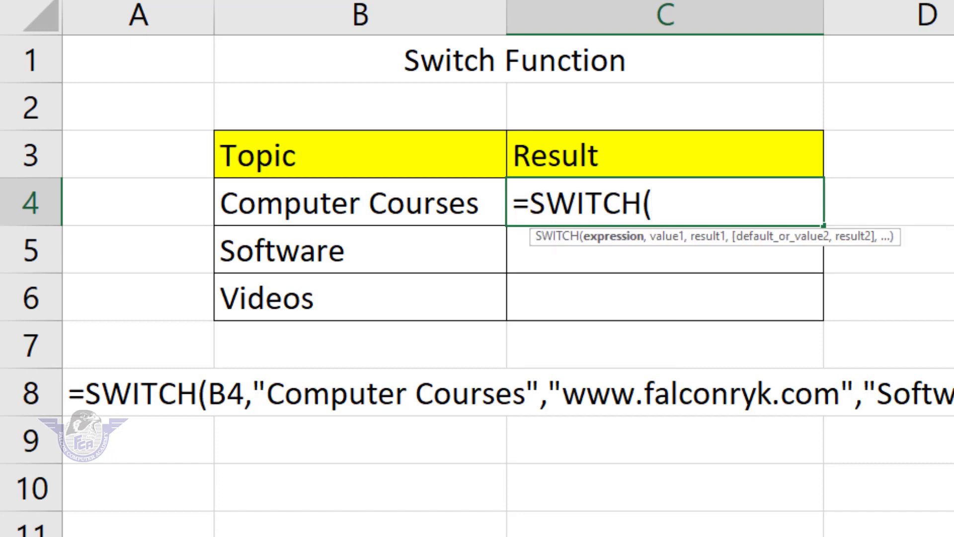
click(444, 210)
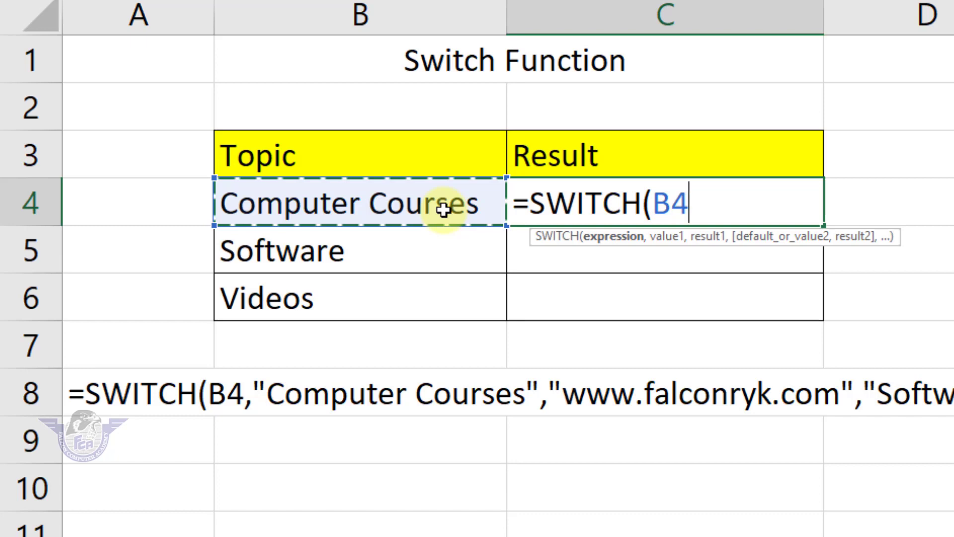
text(,")
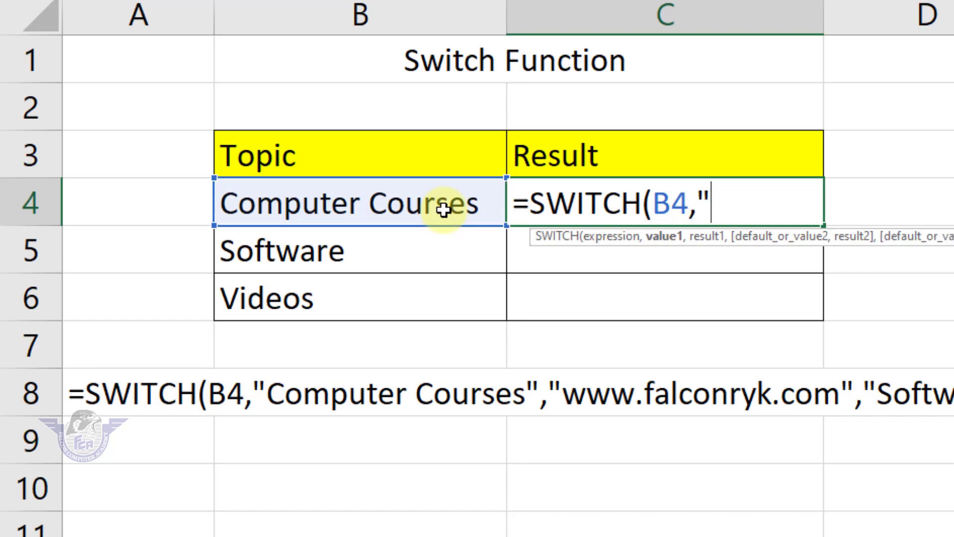
text(computer cour)
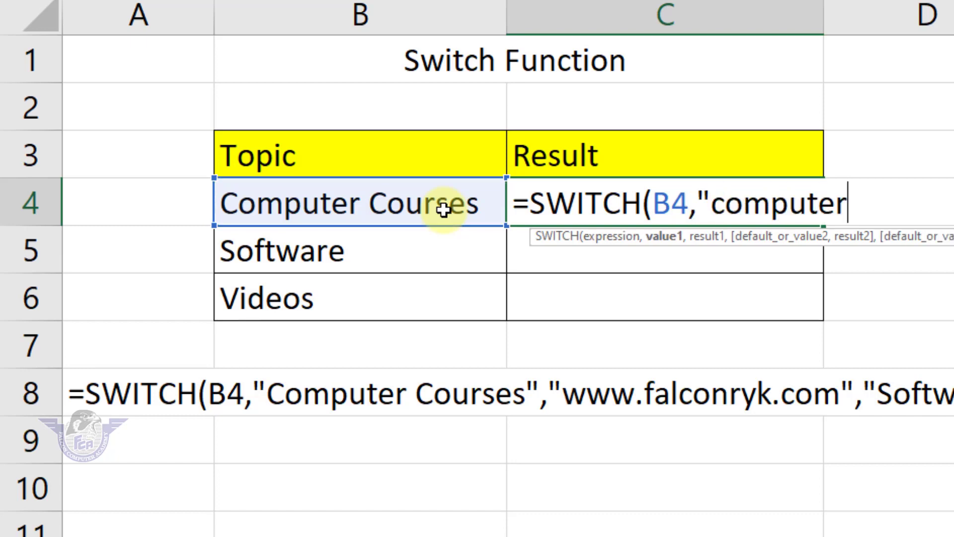
text(se)
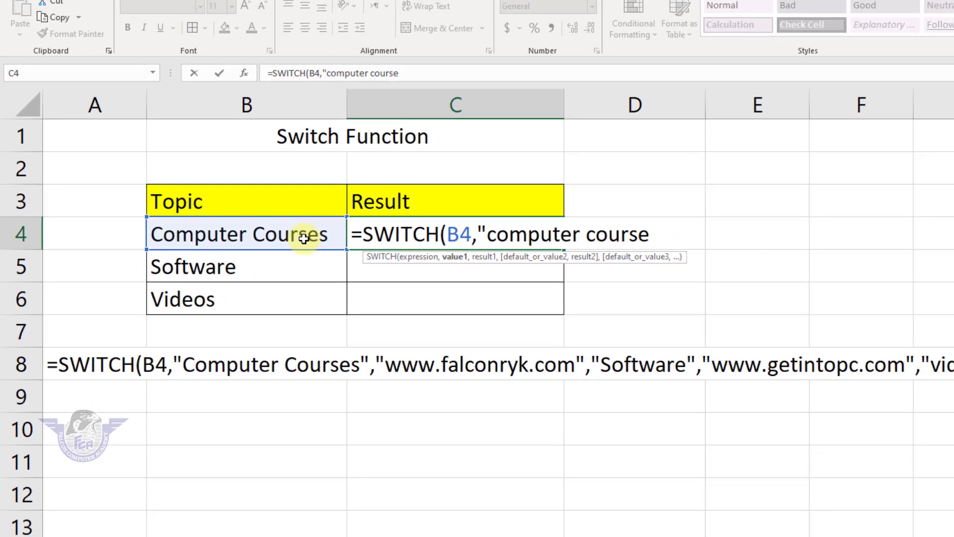
text(s",")
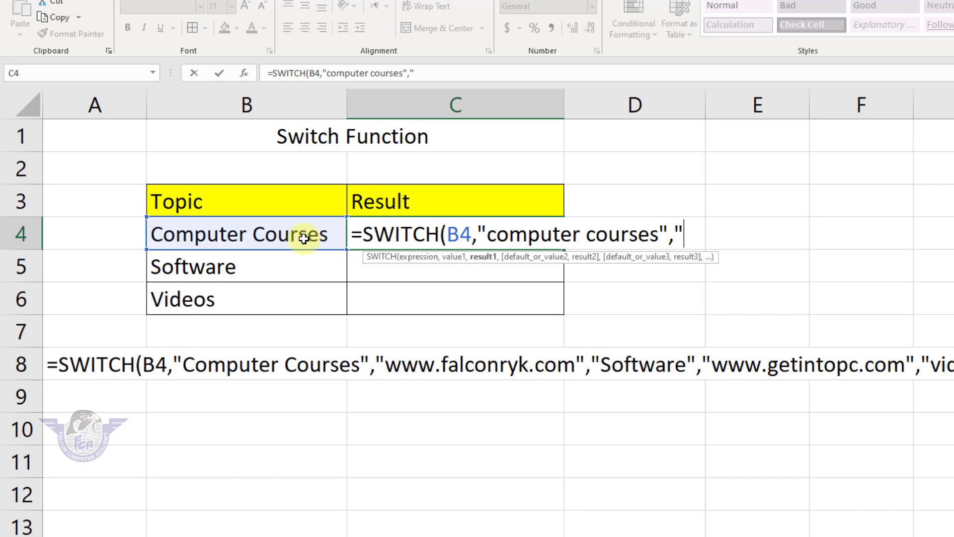
text(www)
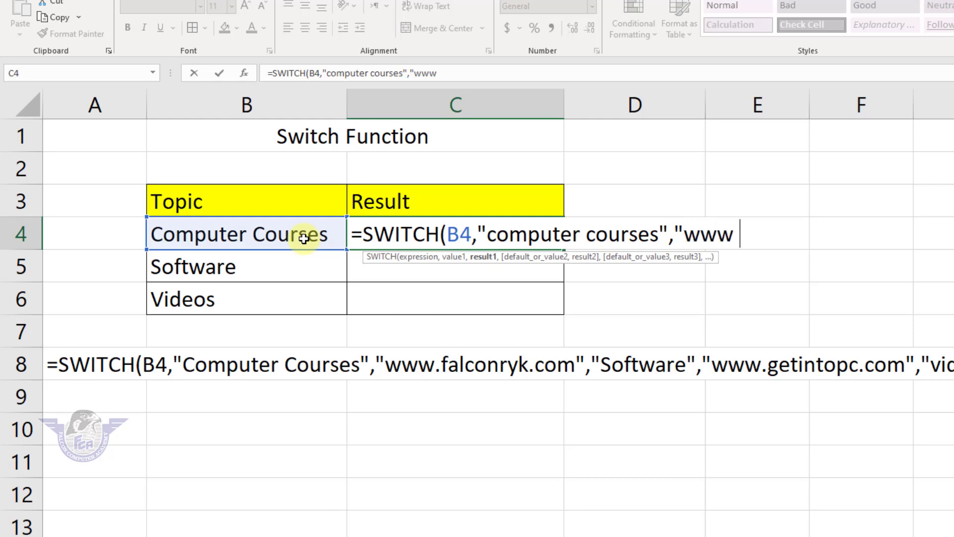
text(.falconryk.com)
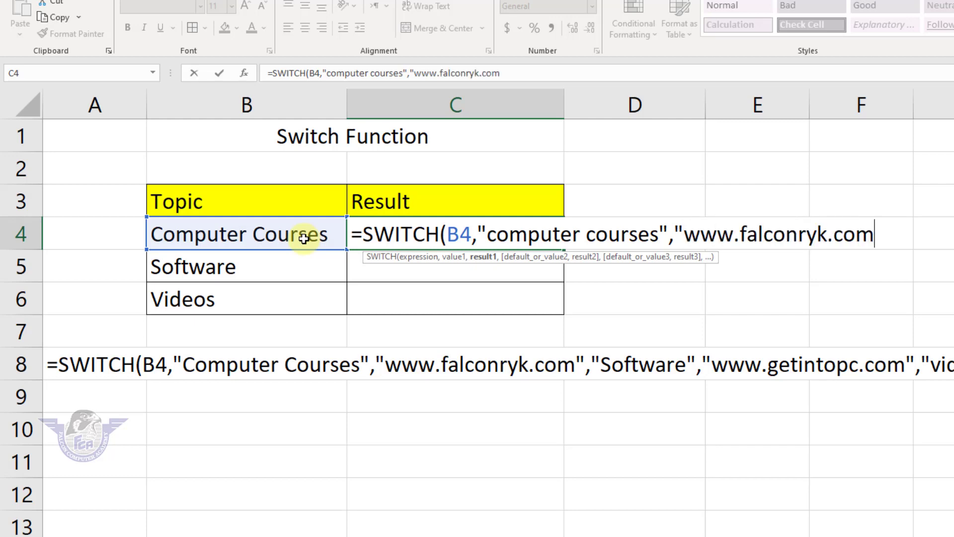
text(")
text(,"computer courses","www.falconryk.com",")
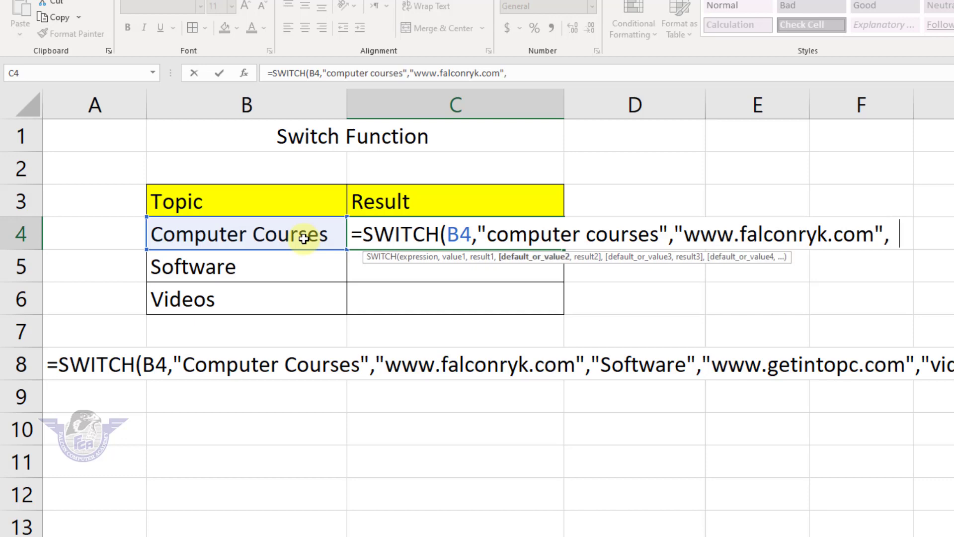
text(Softwa)
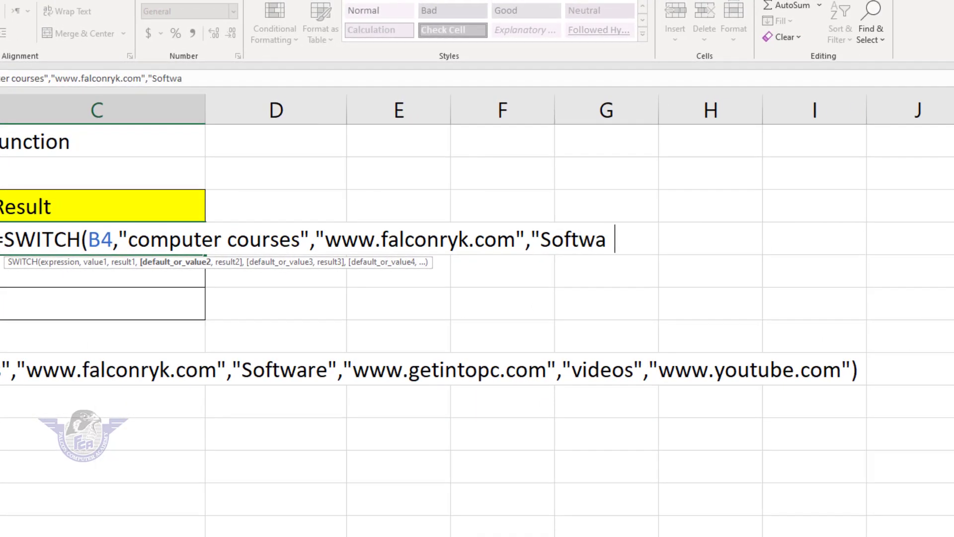
text(re",)
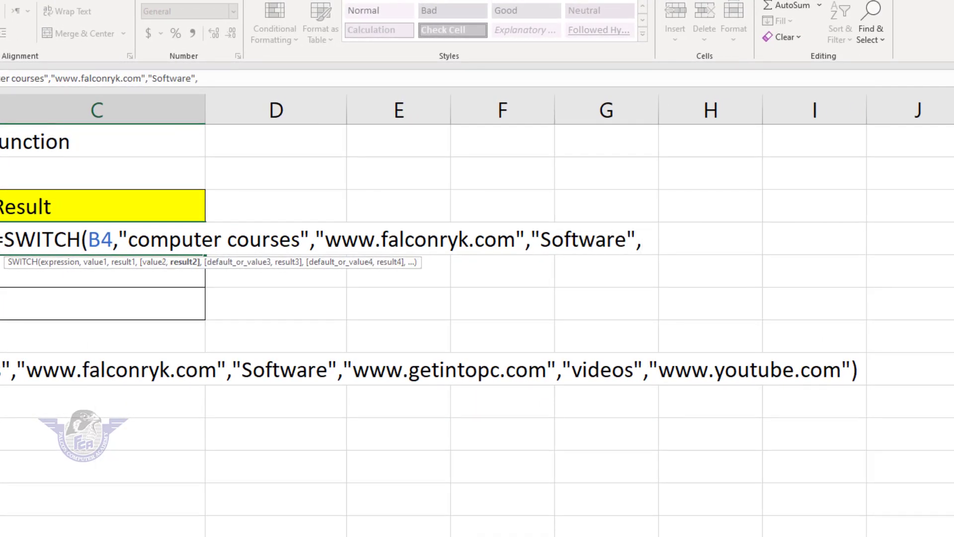
text("www.)
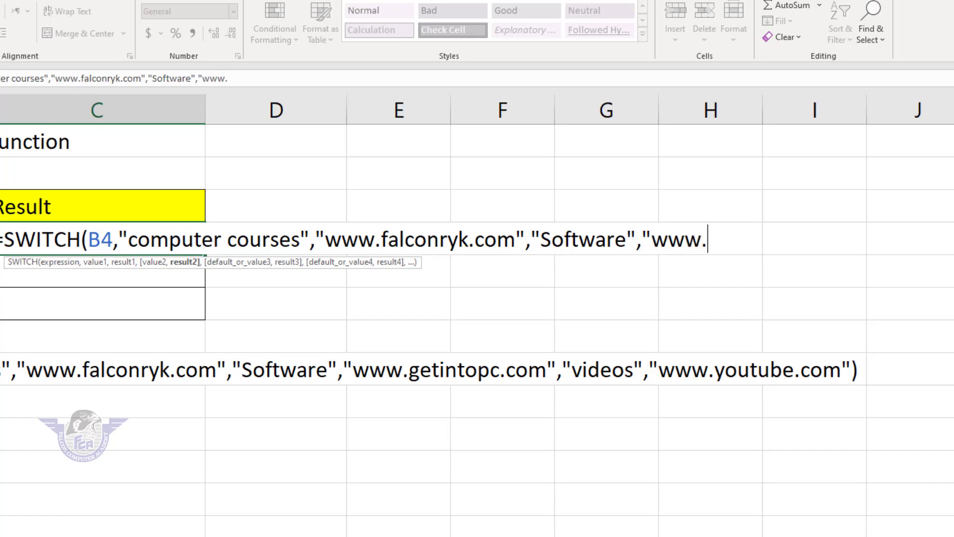
text(getintop)
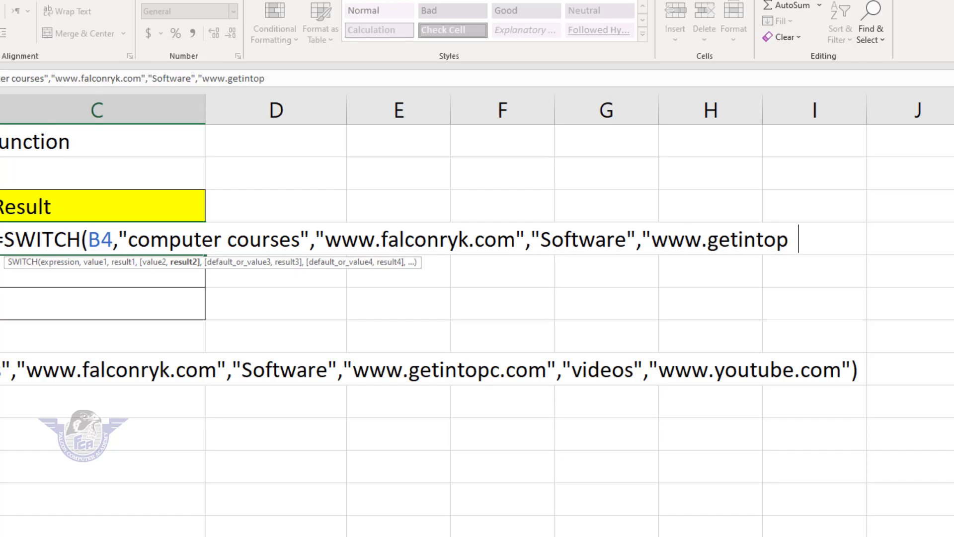
text(c.com)
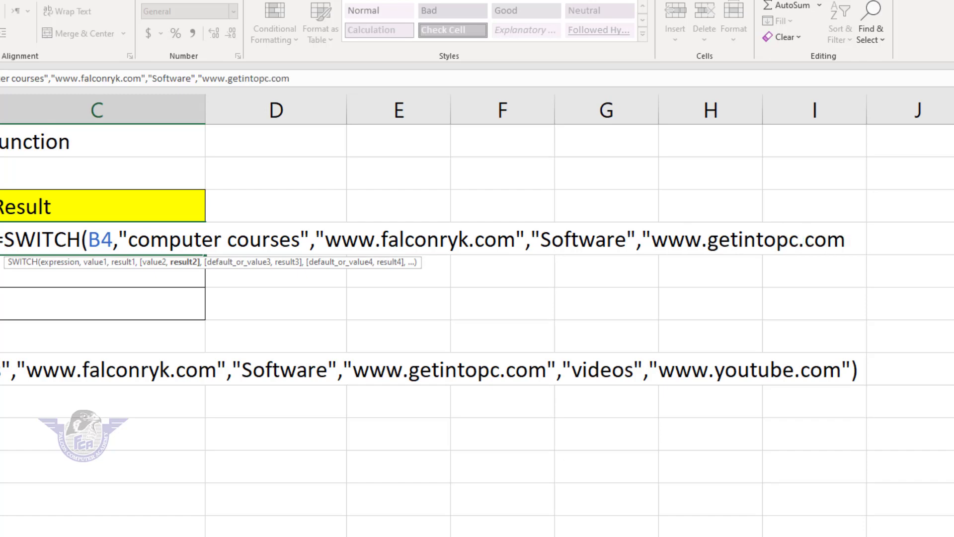
text(",)
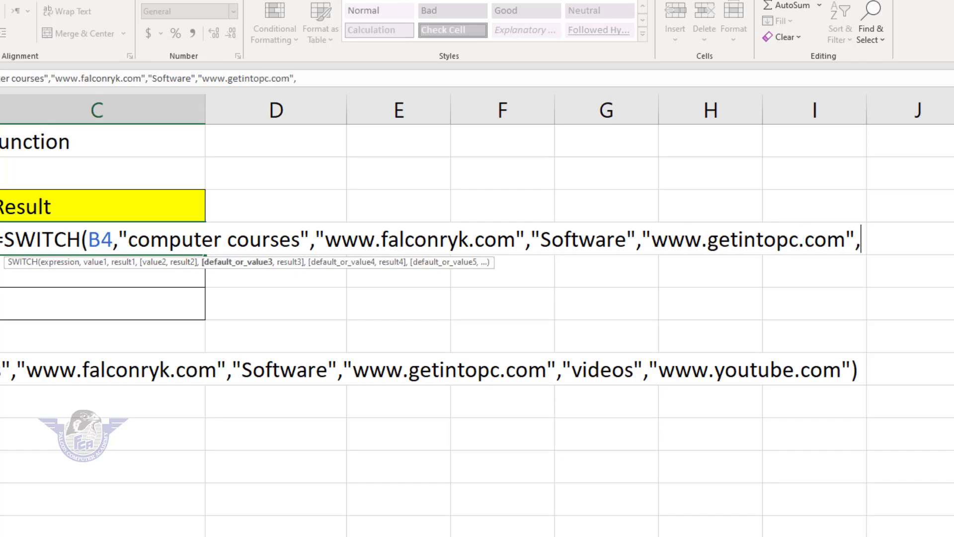
text("Vi)
text(deo)
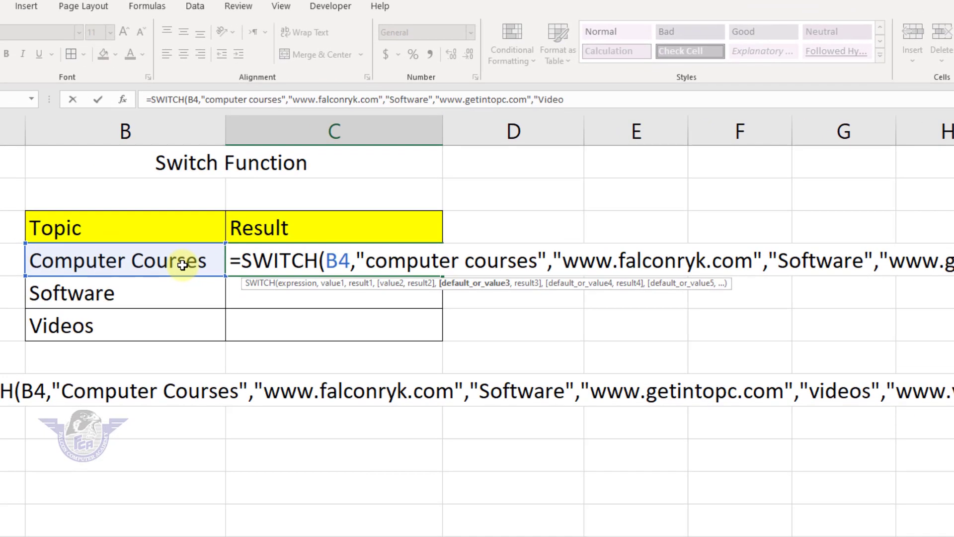
text(s)
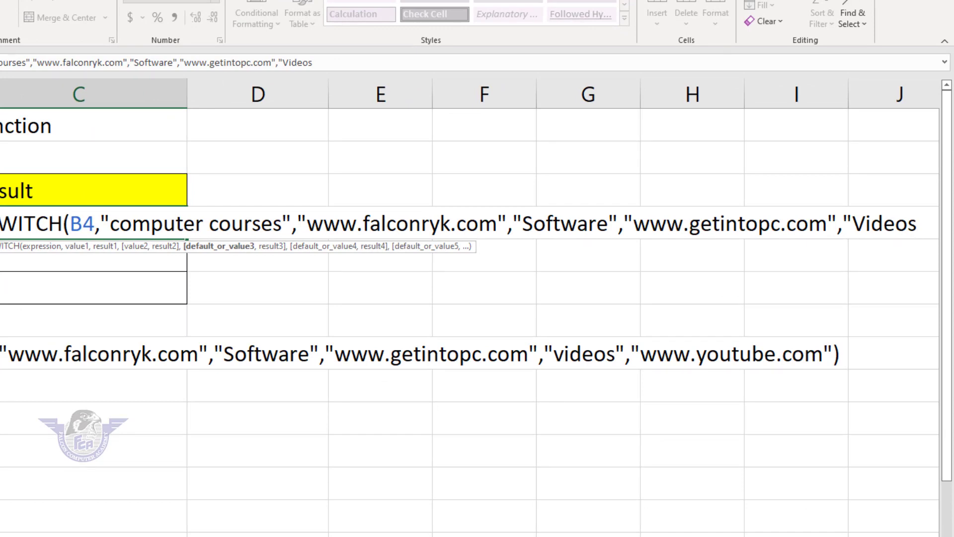
text(",)
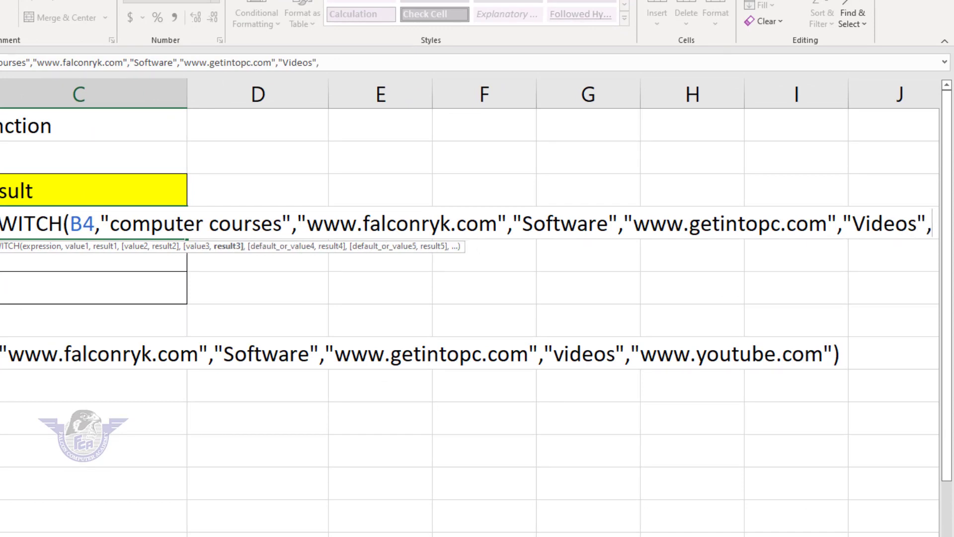
text("w)
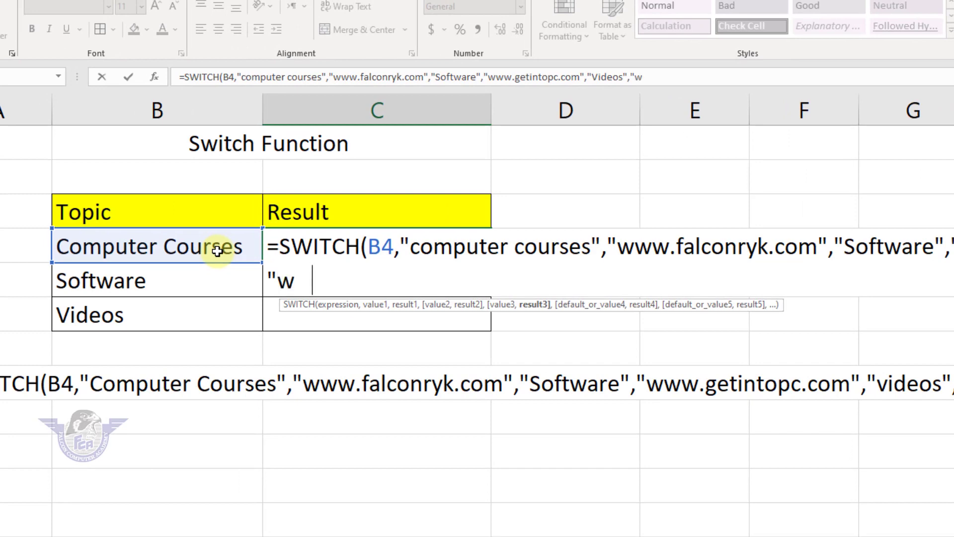
text(ww.youtub)
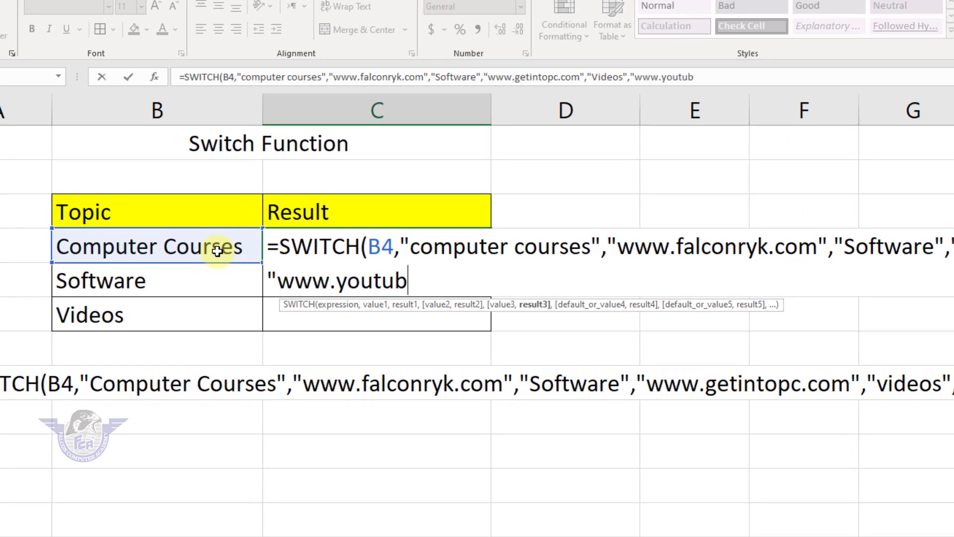
text(.com"))
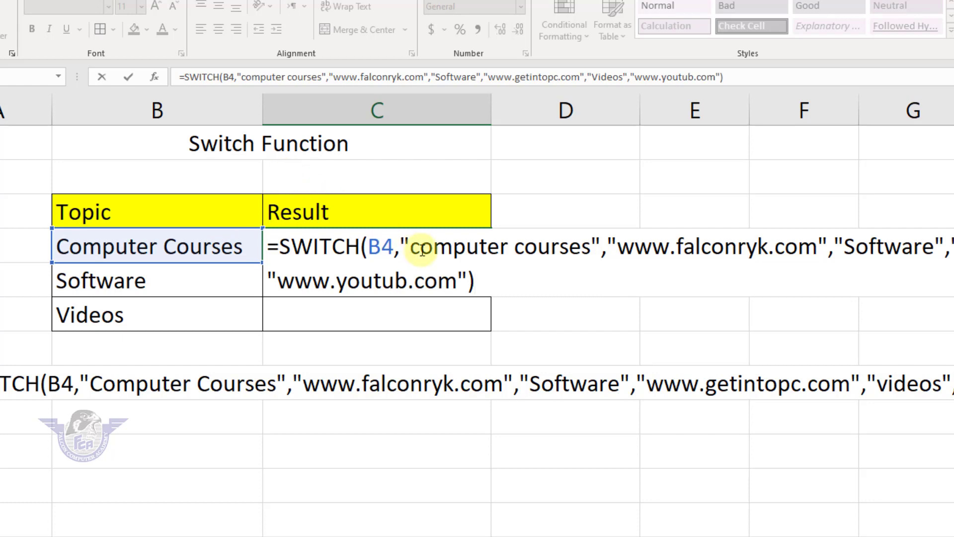
key(Return)
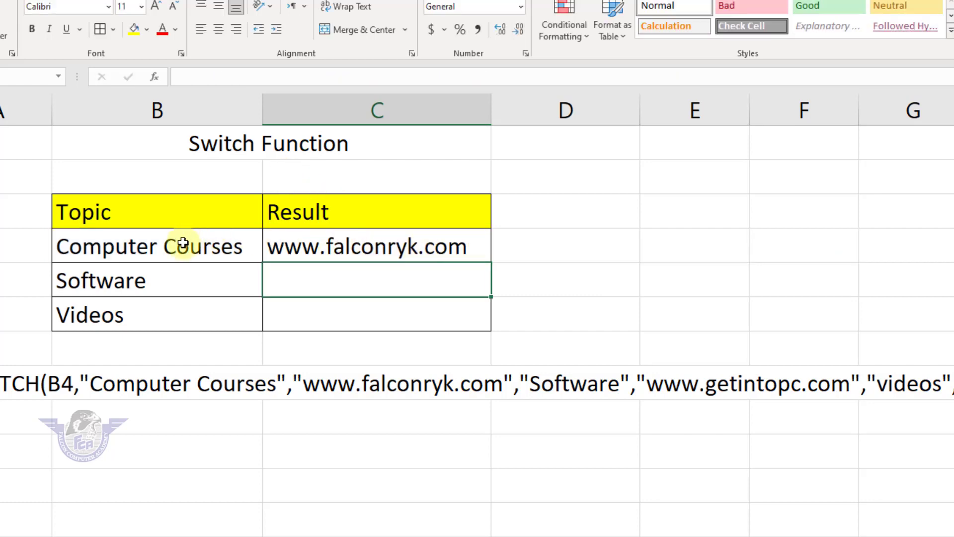
- Fill the SWITCH formula from C4 down through C6 and check the results against the Software and Videos topics
click(176, 251)
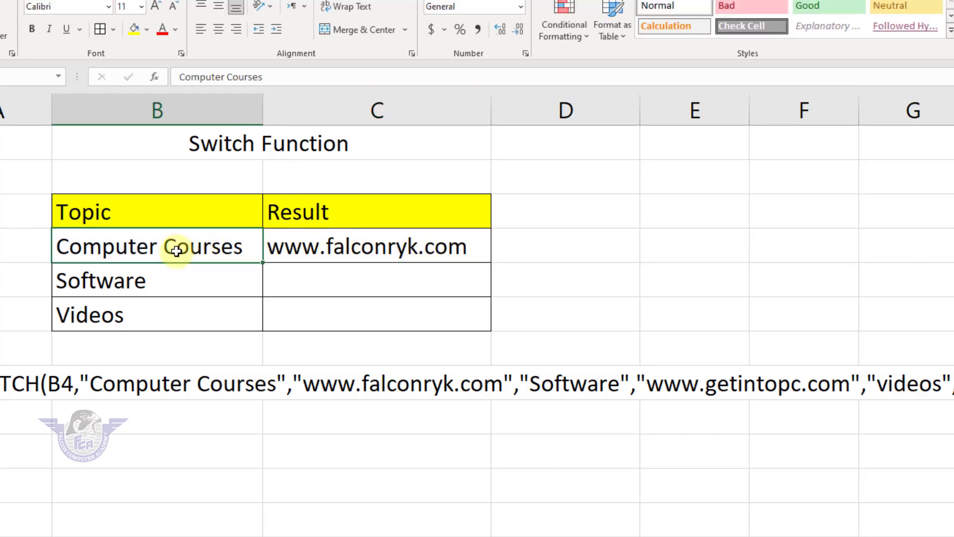
click(423, 248)
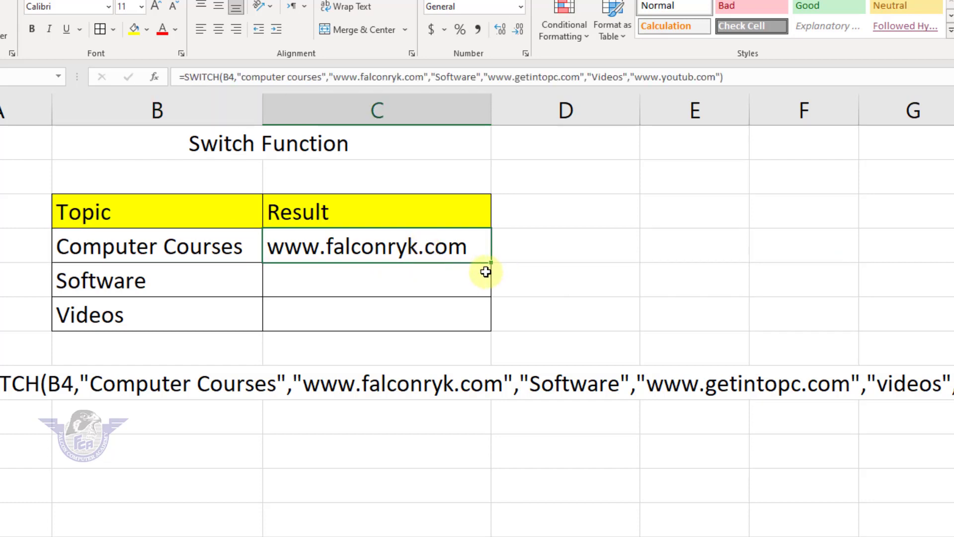
drag(491, 263, 492, 328)
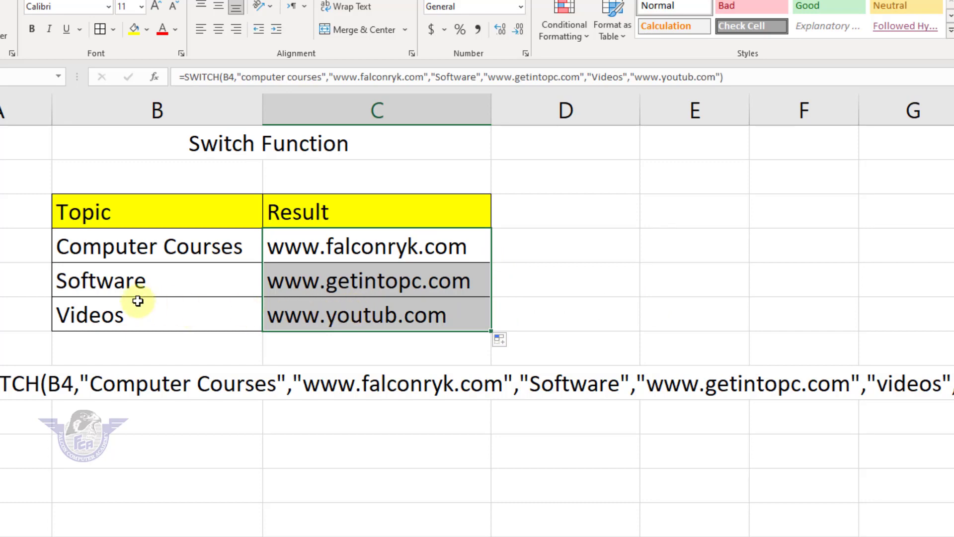
click(128, 284)
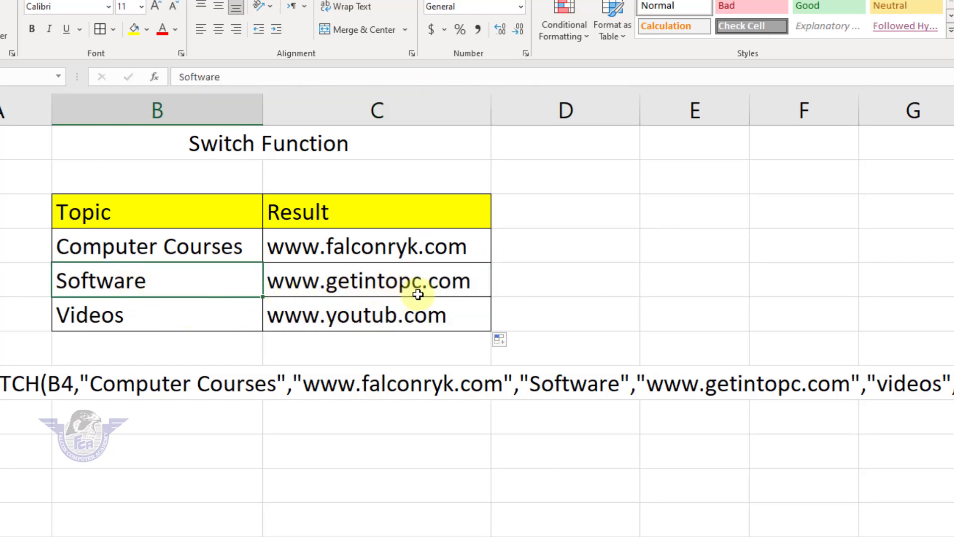
click(162, 321)
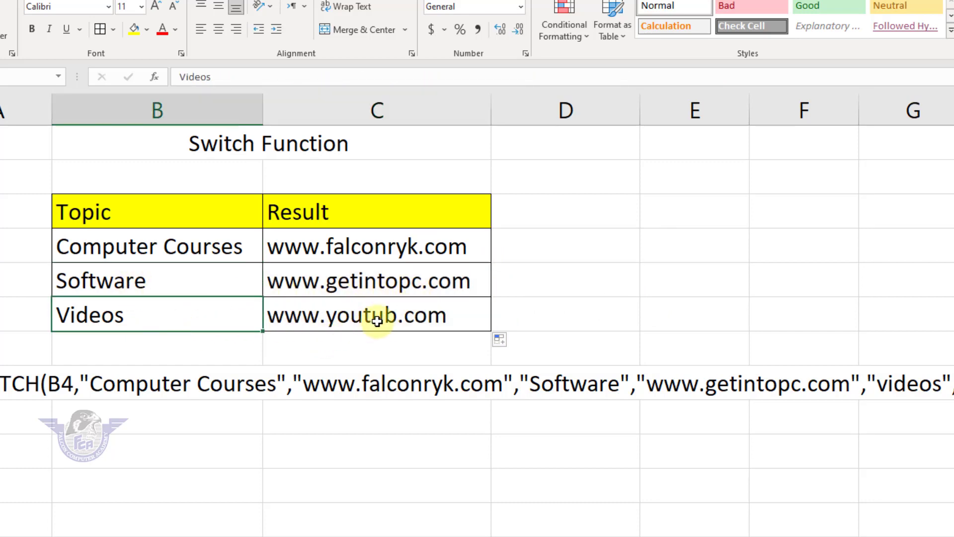
- Change the first topic in B4 to "Videos" to test the SWITCH formula
click(207, 250)
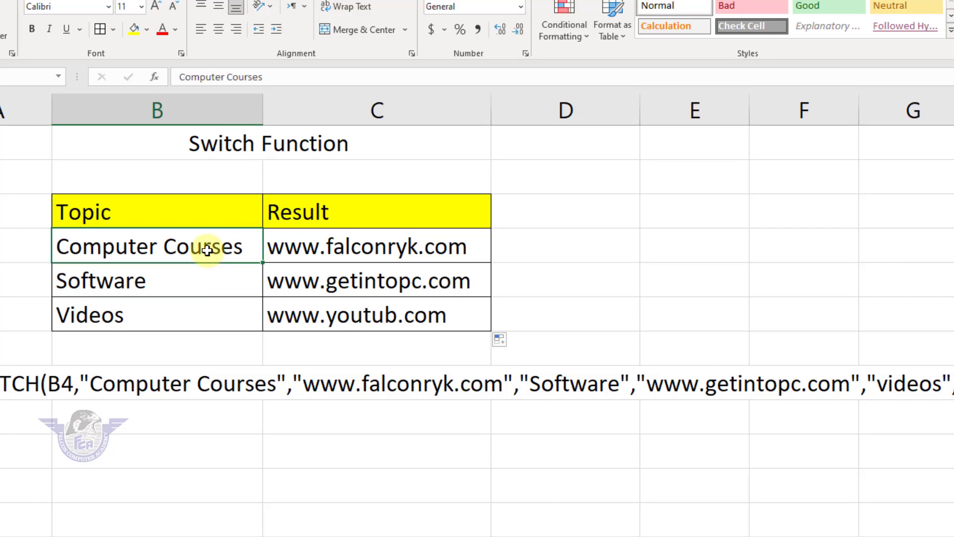
text(videos)
key(Return)
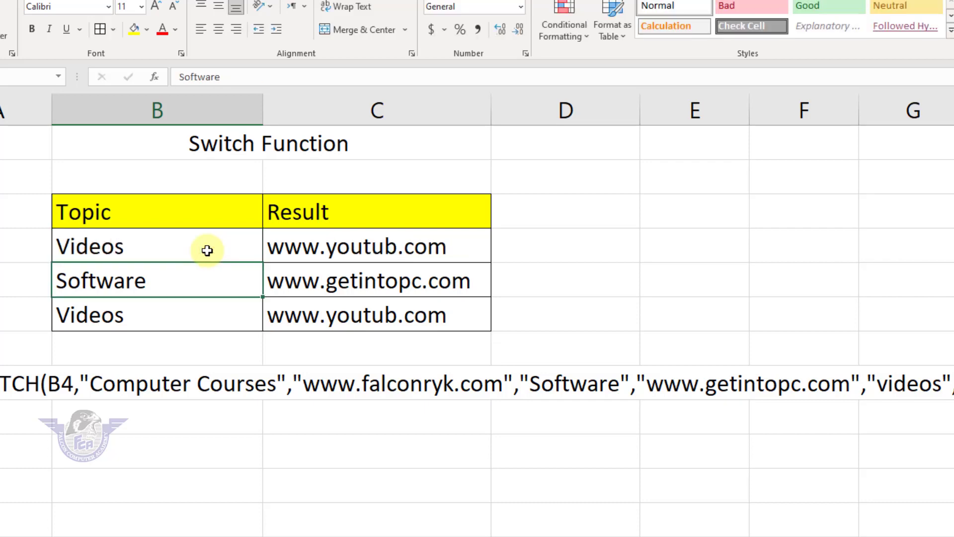
- Replace the last topic in B6 with "computer courses" to test the SWITCH formula
click(196, 313)
double_click(137, 313)
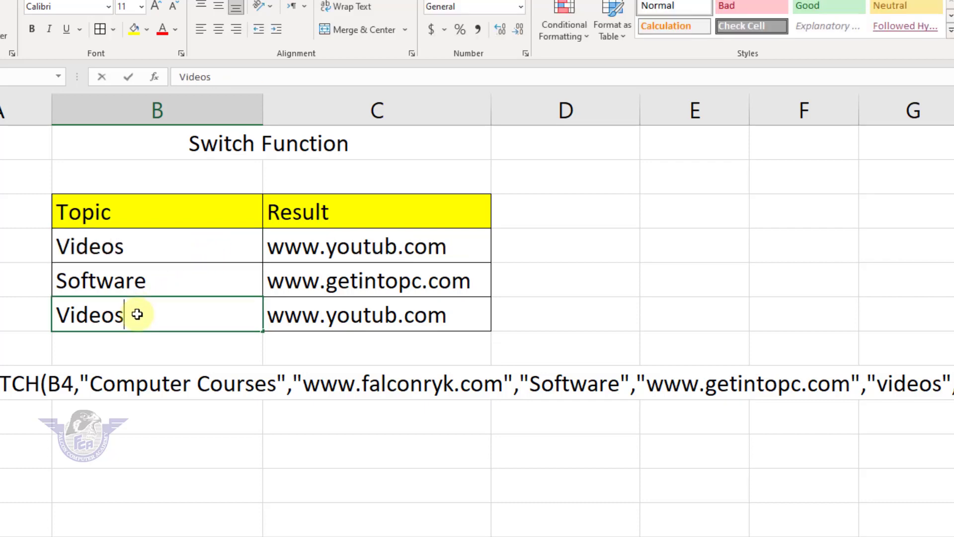
key(BackSpace)
key(BackSpace)
key(BackSpace)
key(BackSpace)
key(BackSpace)
key(BackSpace)
text(computer courses)
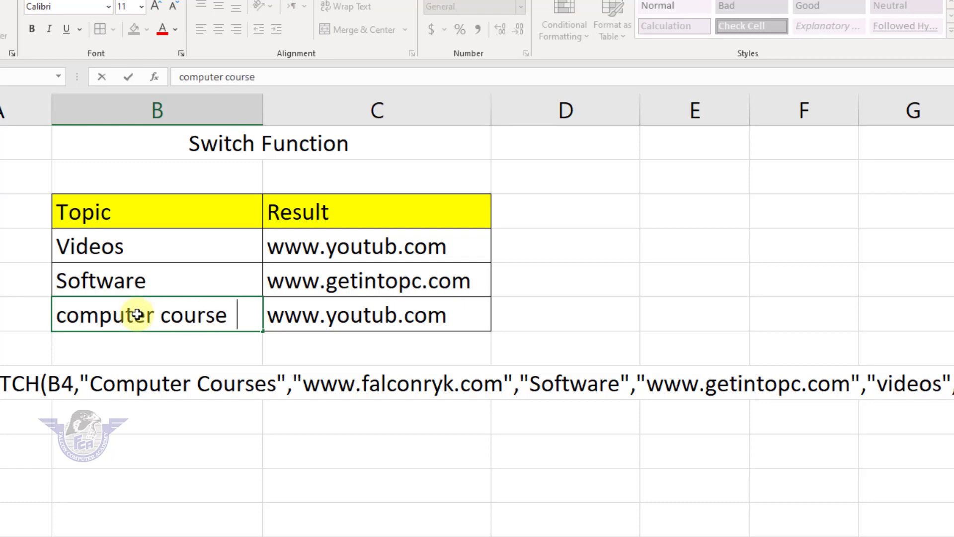
key(Return)
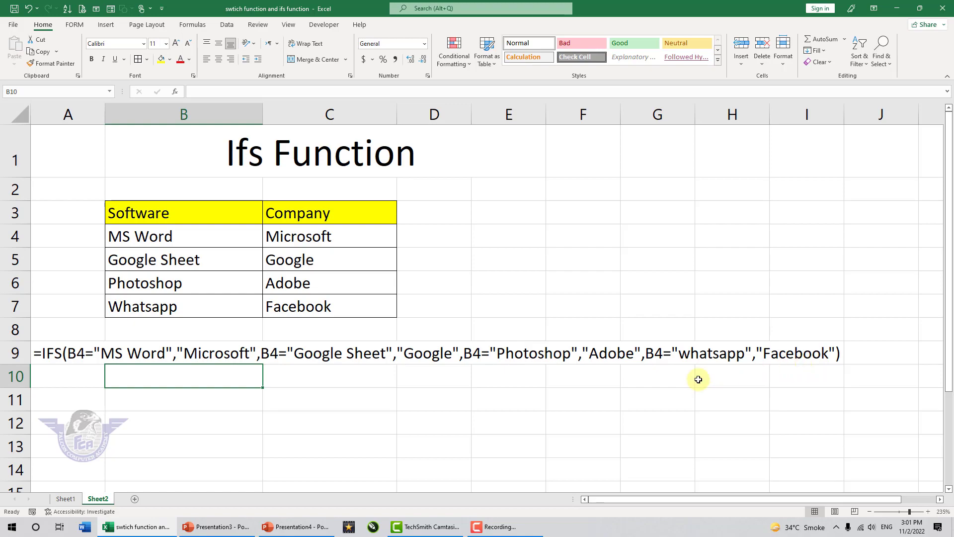
- View the sample IFS formula in A9 on Sheet2 and clear the Company results in C4:C7
key(Up)
key(Left)
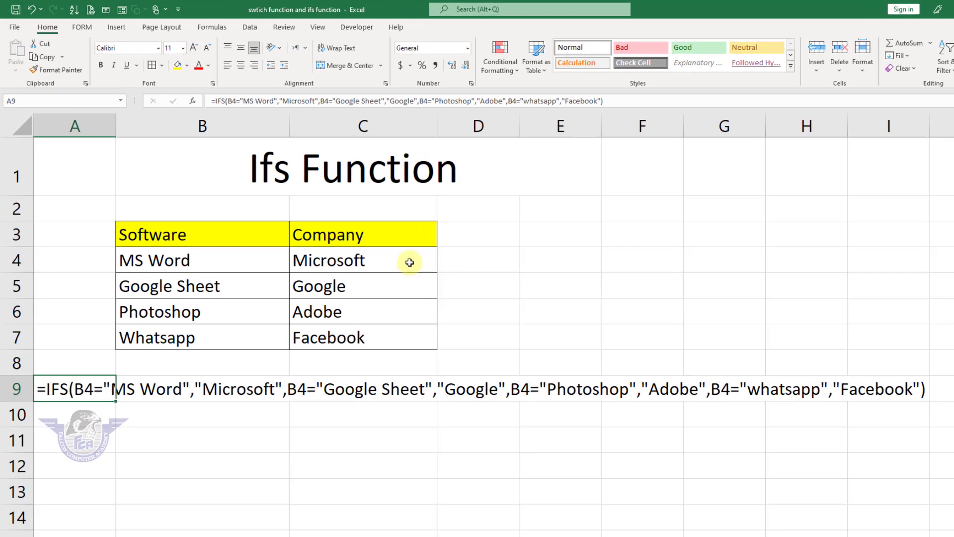
drag(410, 262, 410, 333)
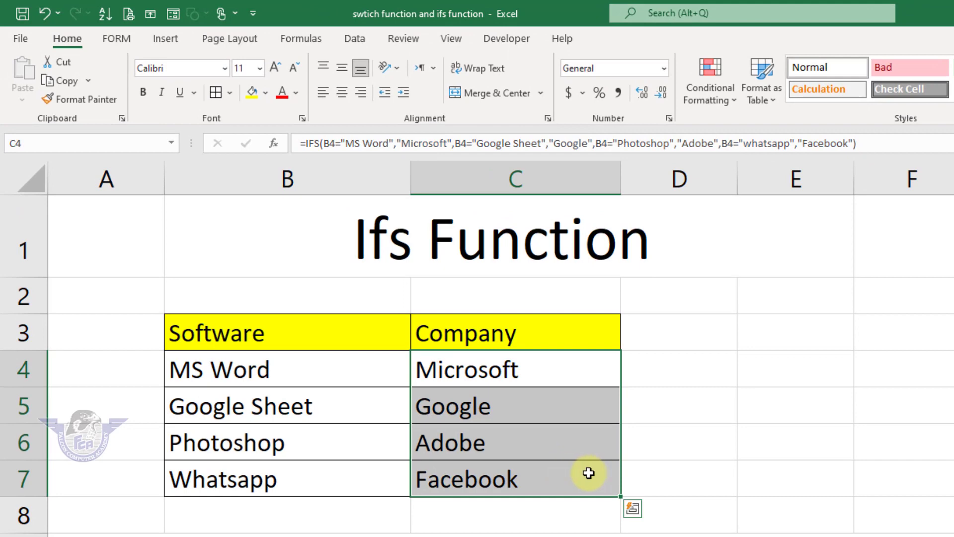
key(Delete)
- Start an IFS formula in C4 that returns "Microsoft" when B4 equals "MS Word"
click(508, 366)
text(=)
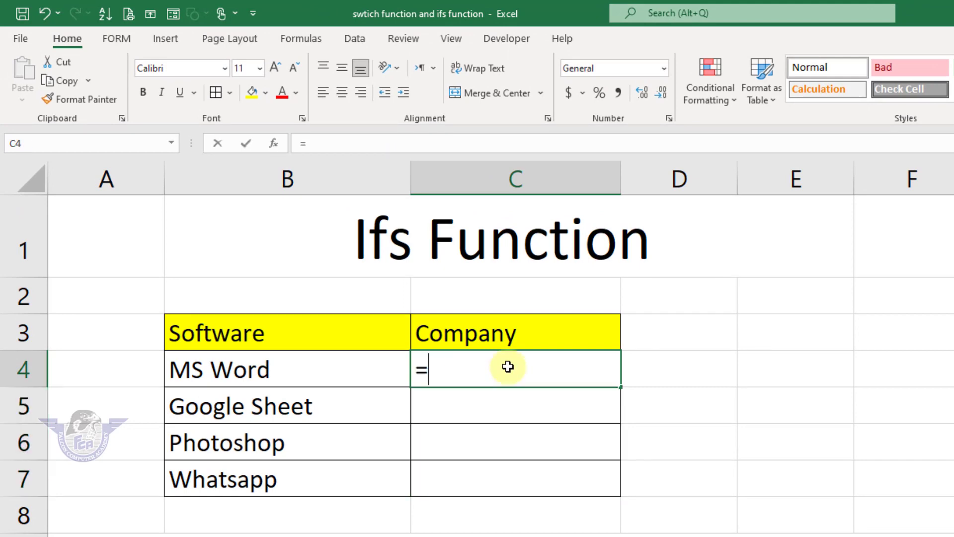
text(ifs)
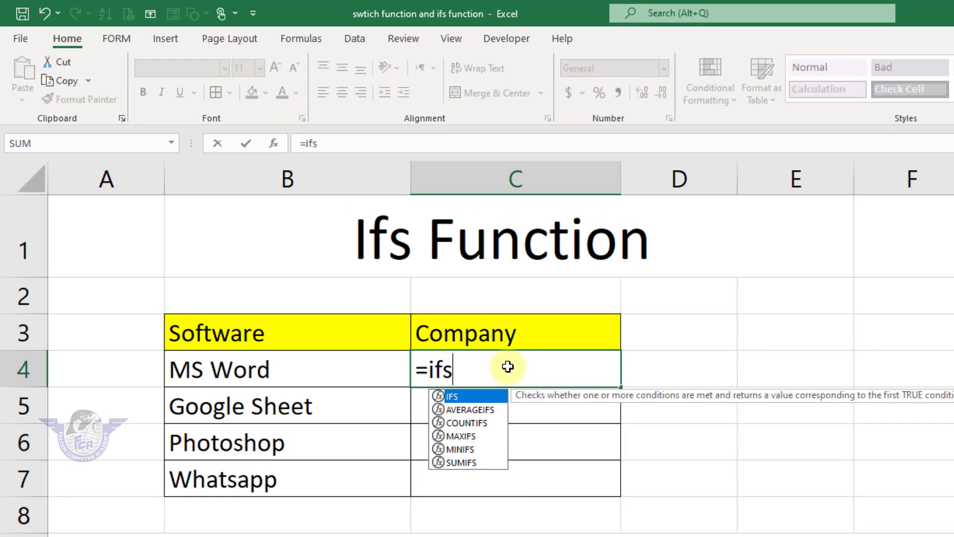
key(Tab)
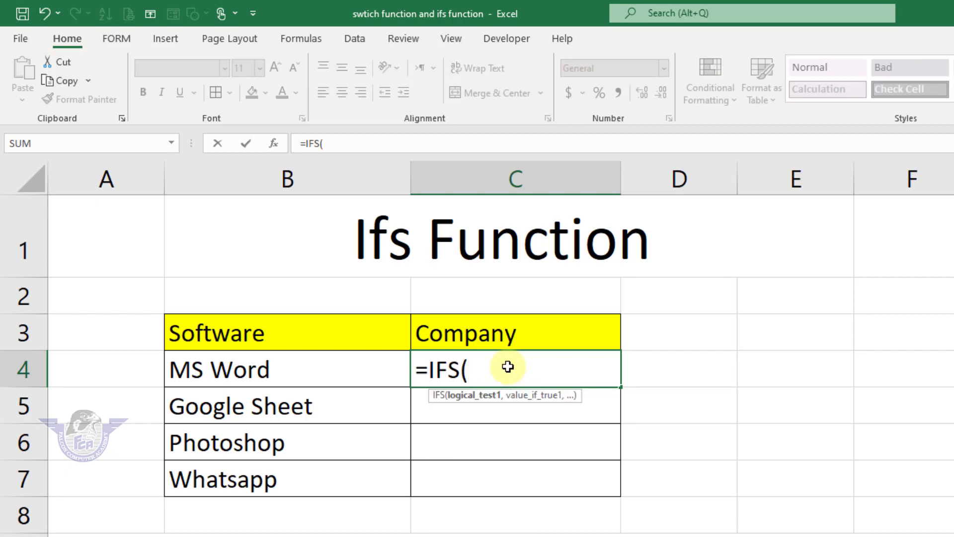
click(314, 384)
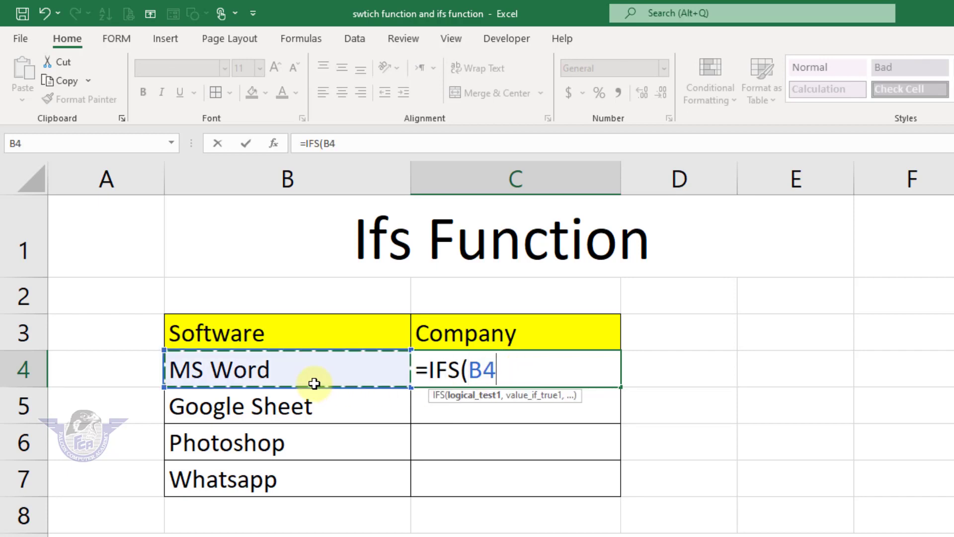
text(=")
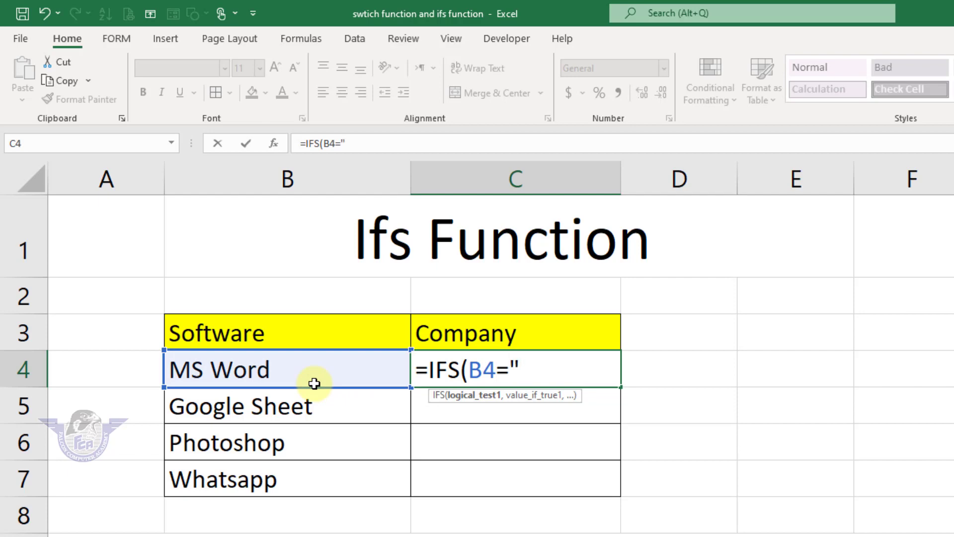
text(MS Word)
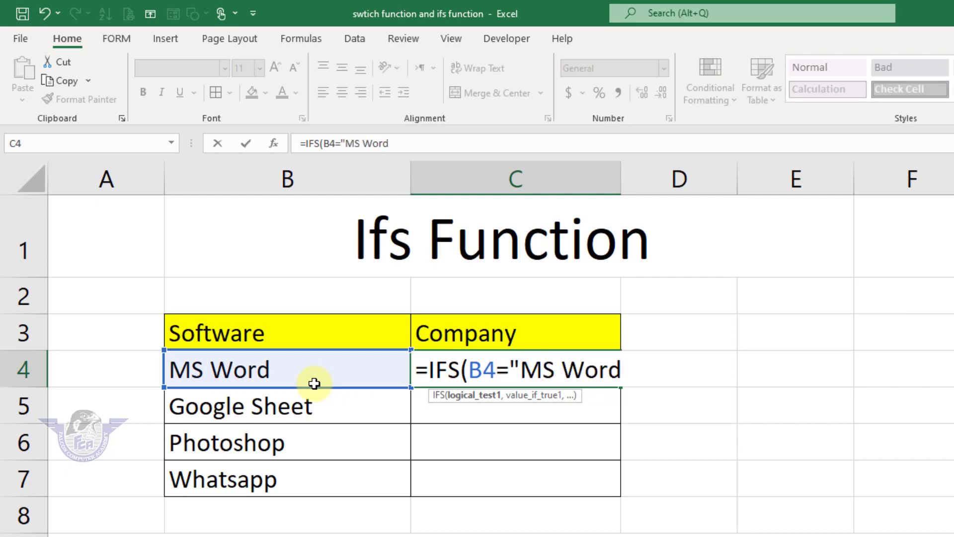
text(",)
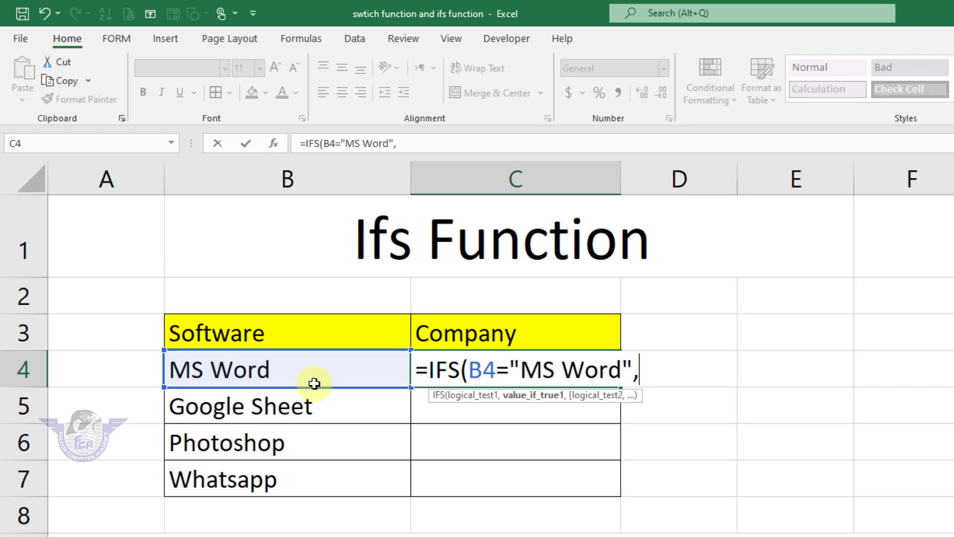
text("Micro)
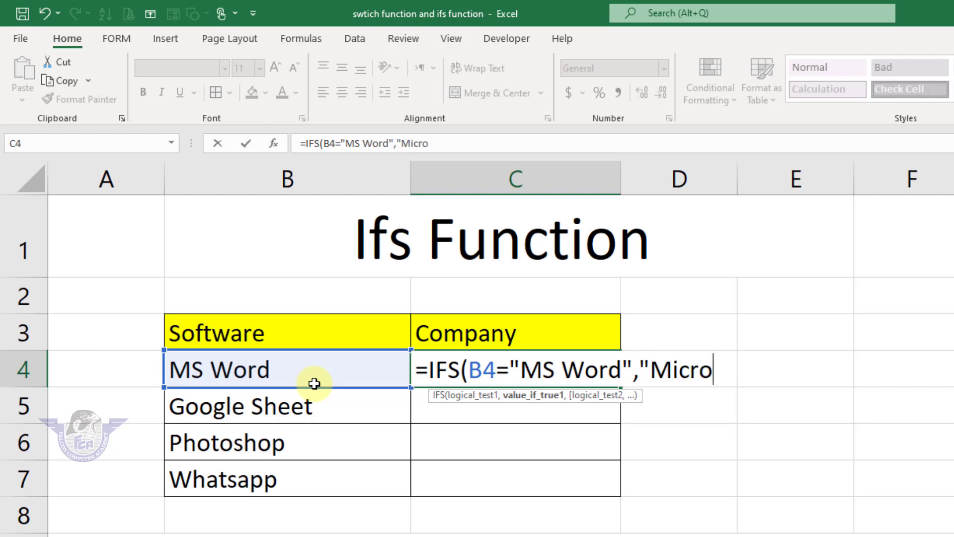
text(soft",)
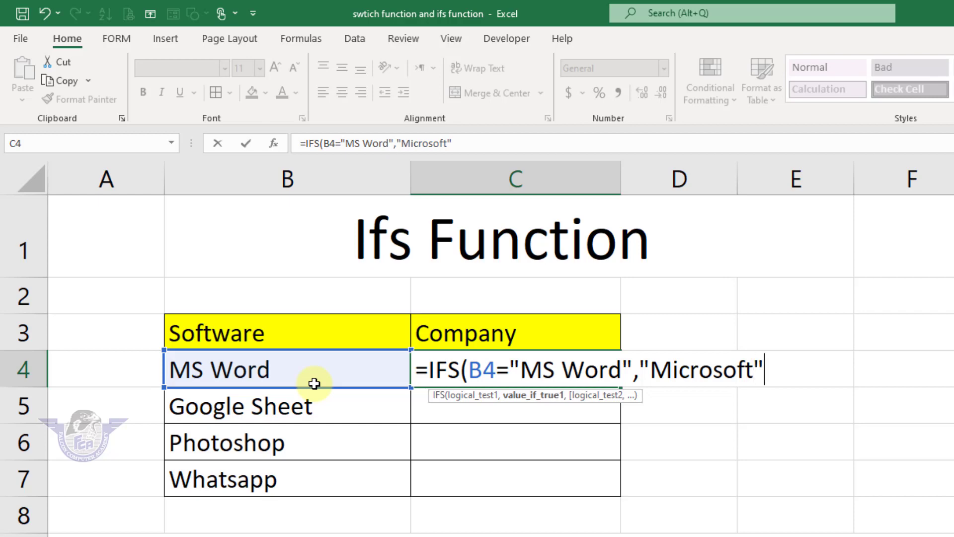
- Add a second test to the IFS formula that returns "Google" when B4 equals "Google Sheet"
click(277, 373)
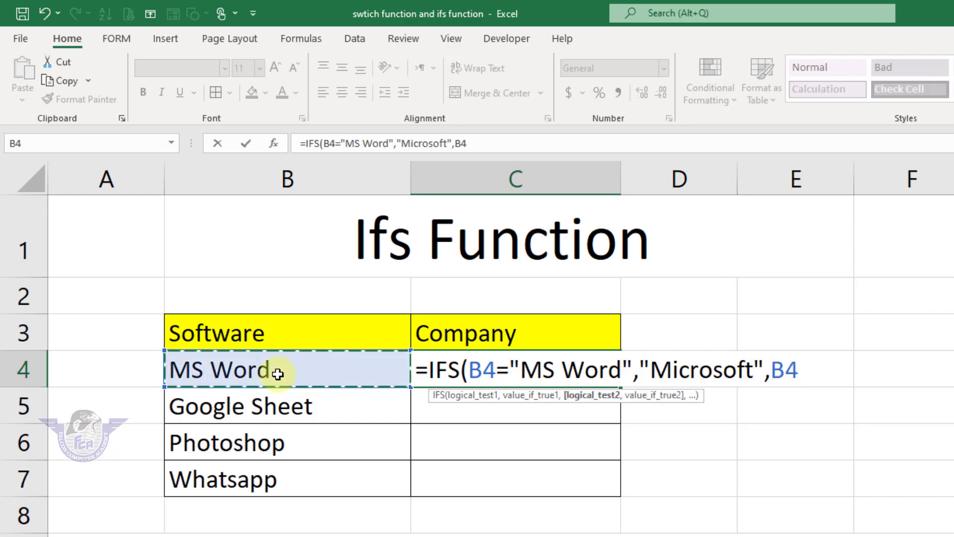
text(=)
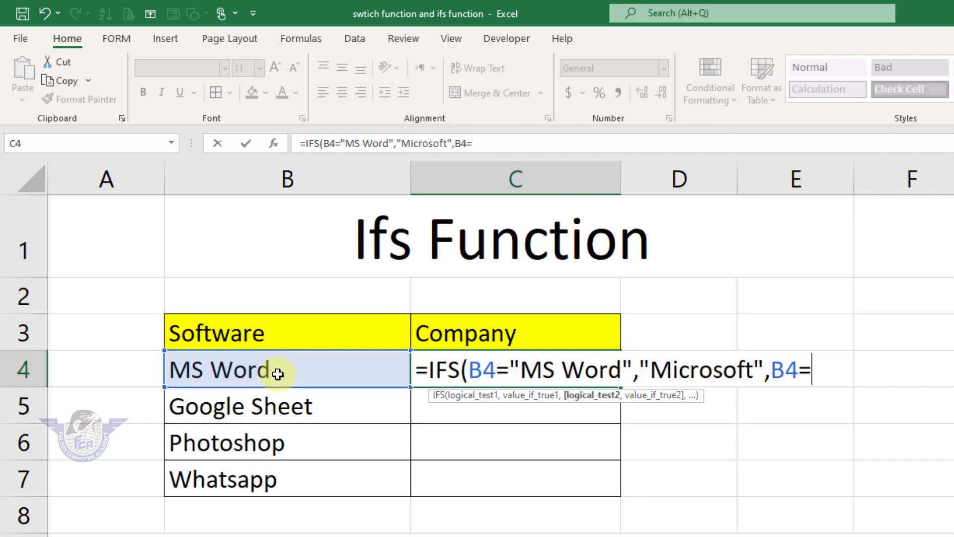
text("Goog)
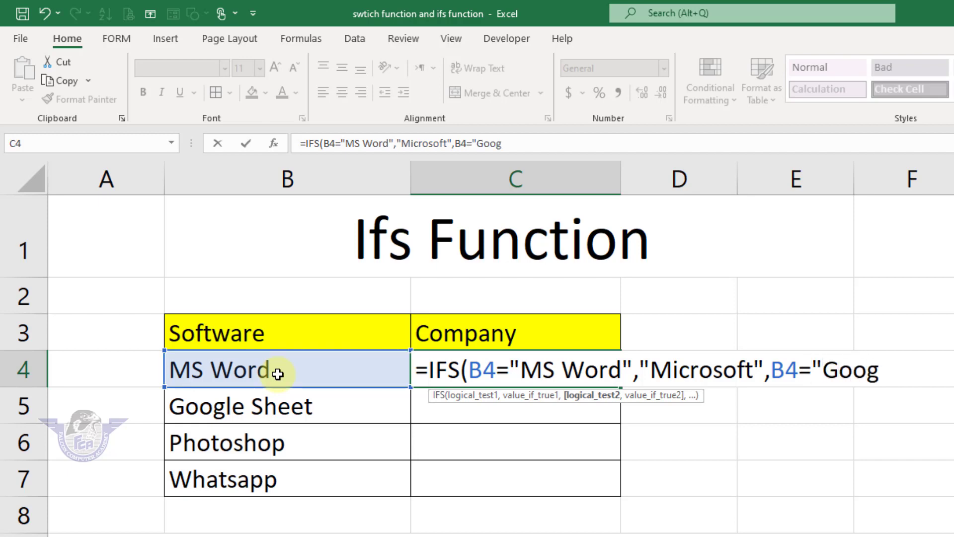
text(le Sheet)
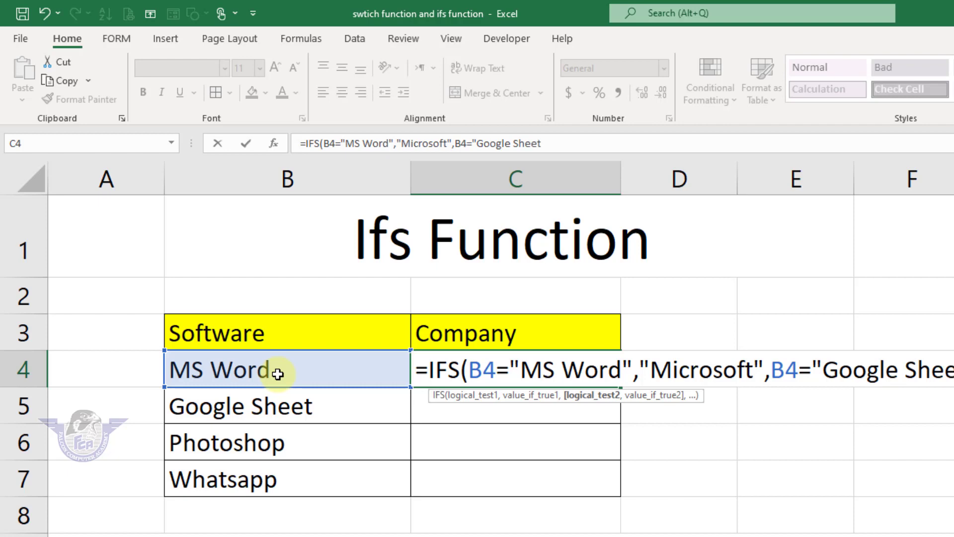
text(",")
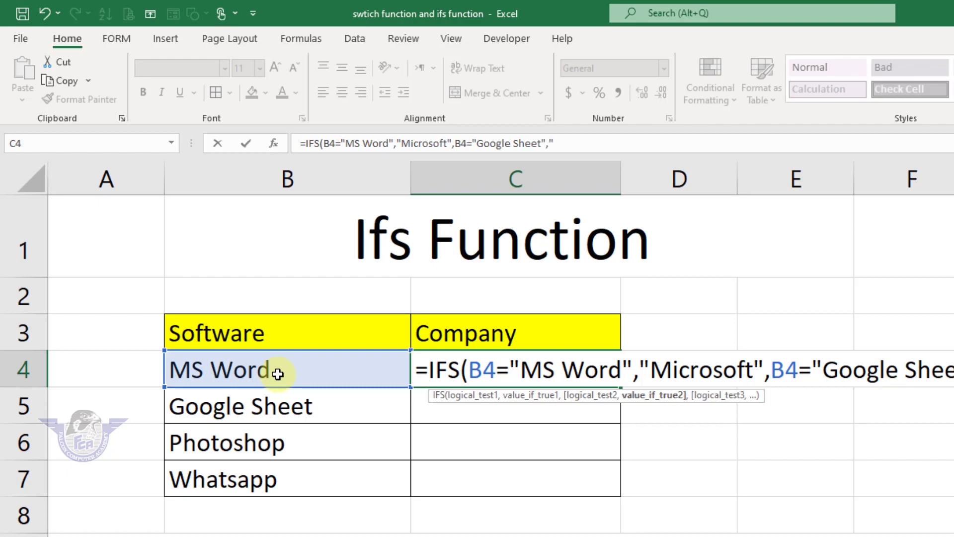
text(Google",)
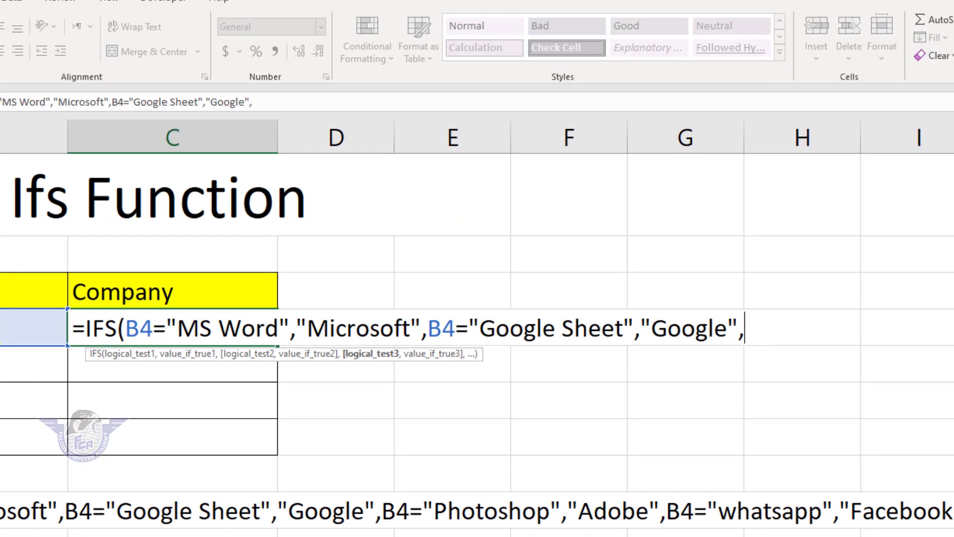
- Add a third test to the IFS formula that returns "Adobe" when B4 equals "Photoshop"
key(Left)
text(=)
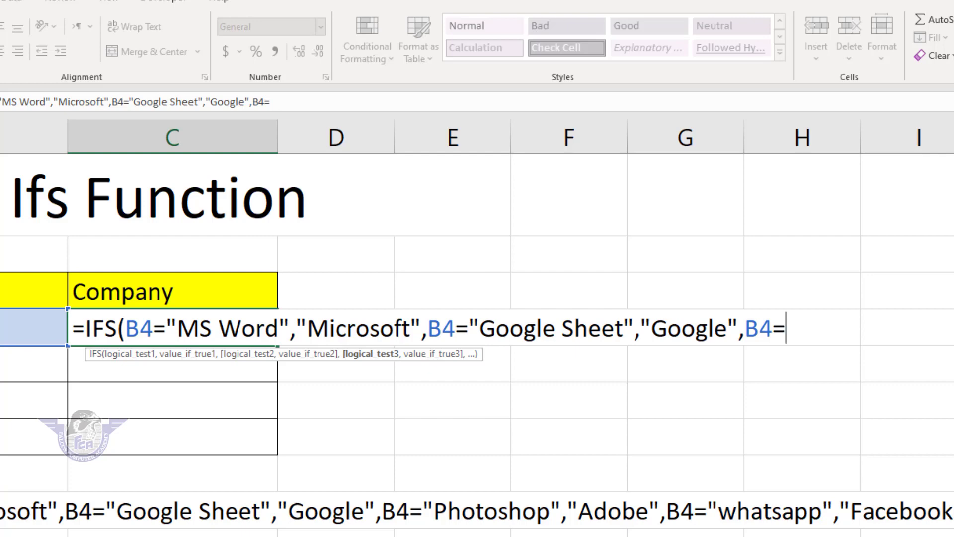
key(BackSpace)
text("Photoshp)
key(BackSpace)
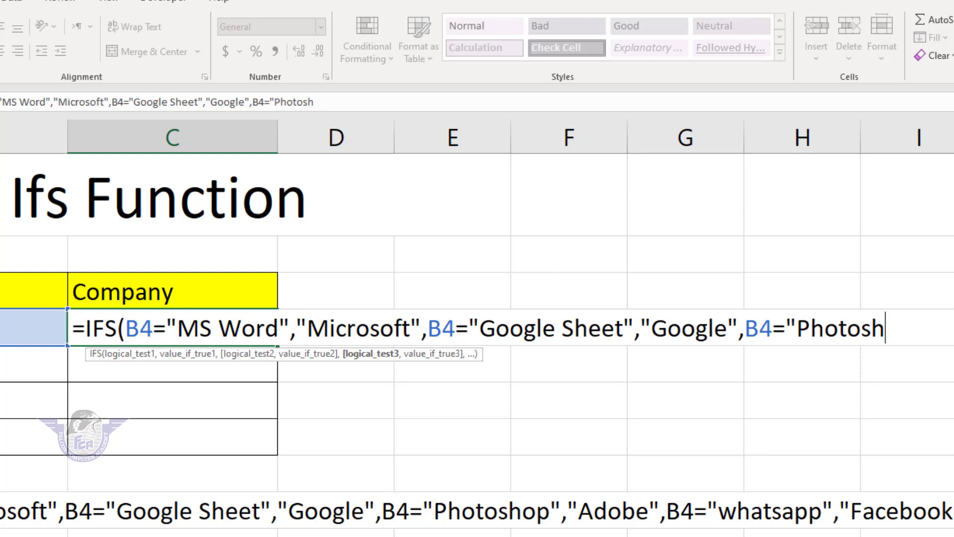
text(op")
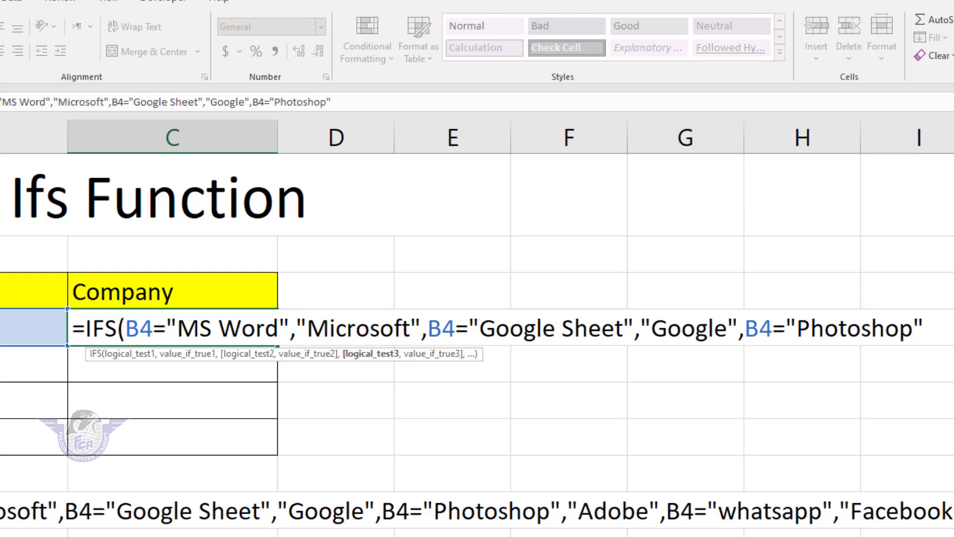
text(,")
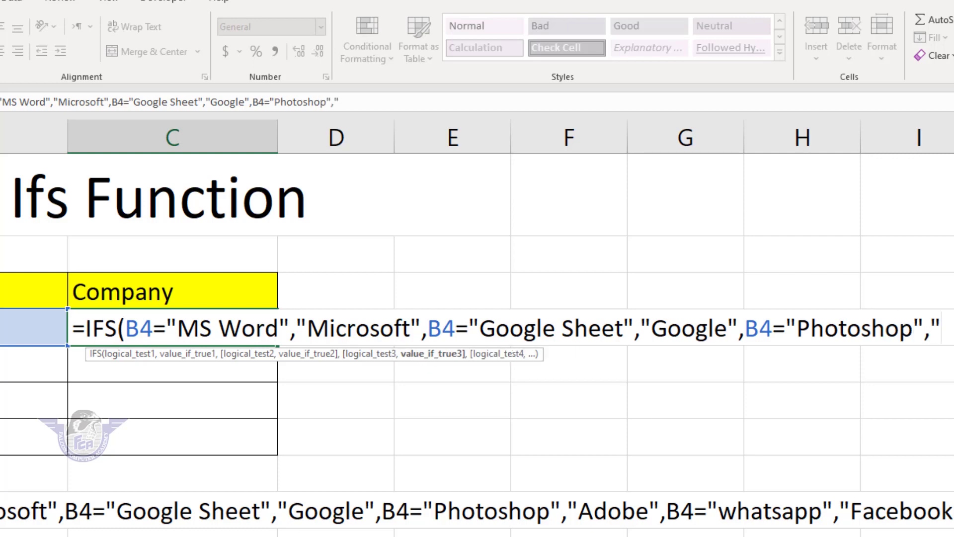
text(Adobe)
text(")
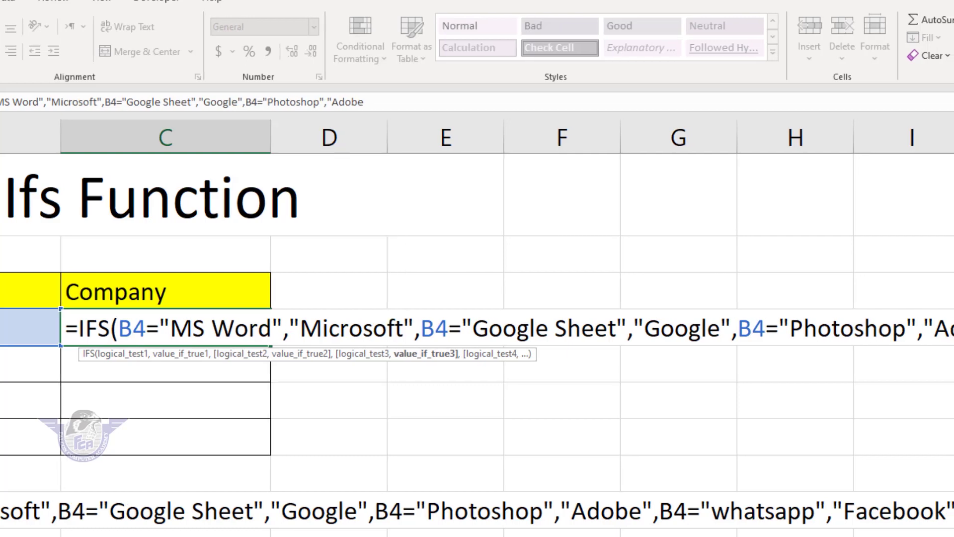
text(,)
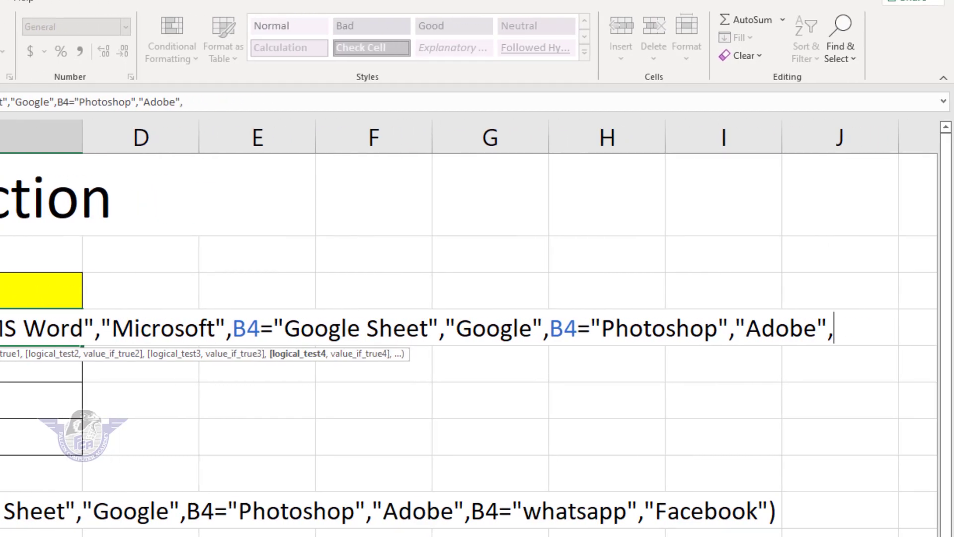
- Add a fourth test returning "Facebook" when B4 equals "Whatsapp", then close and enter the IFS formula
text(B4= )
text("What)
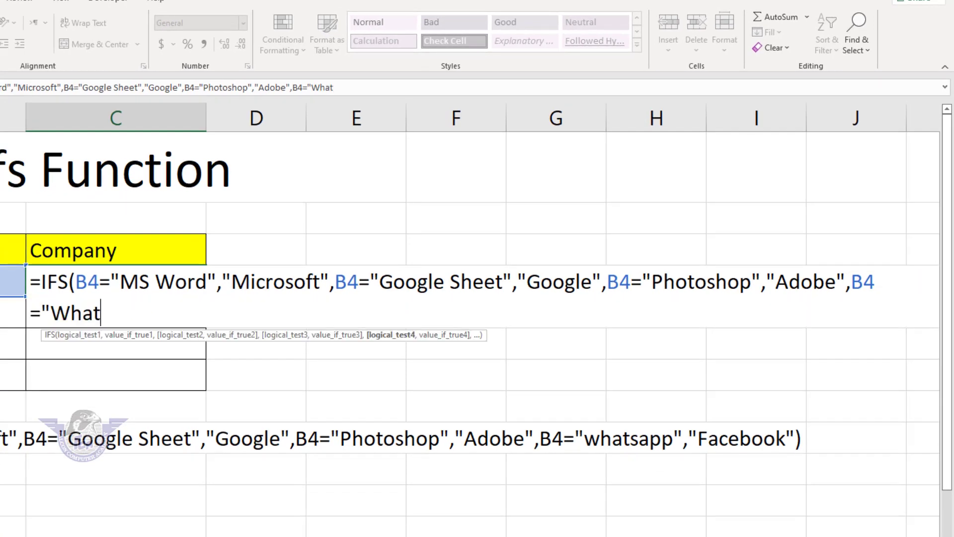
text(sapp)
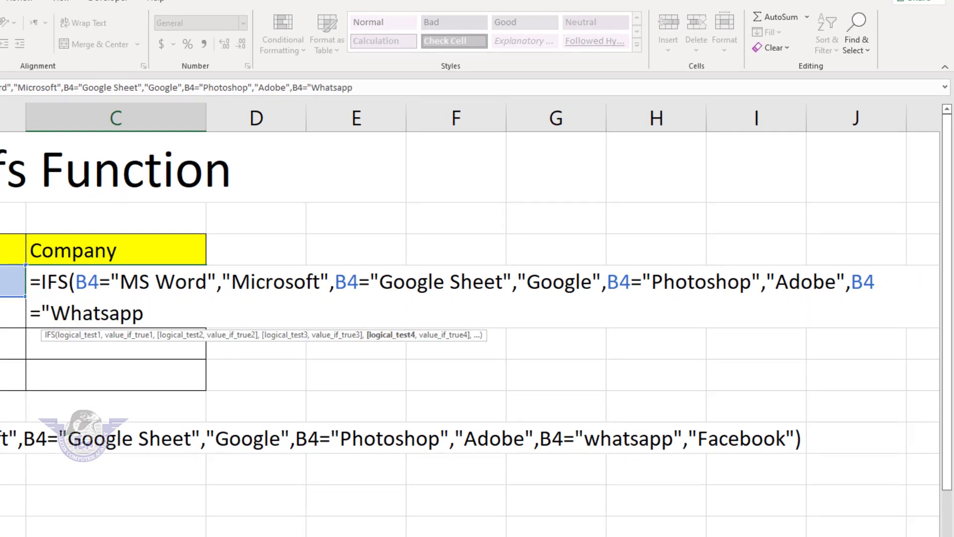
text(",)
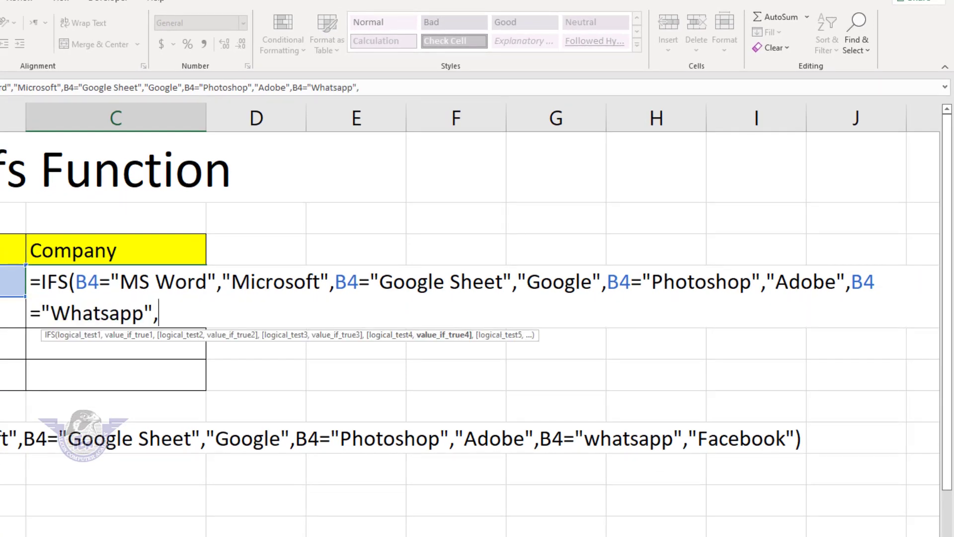
text("Facebook)
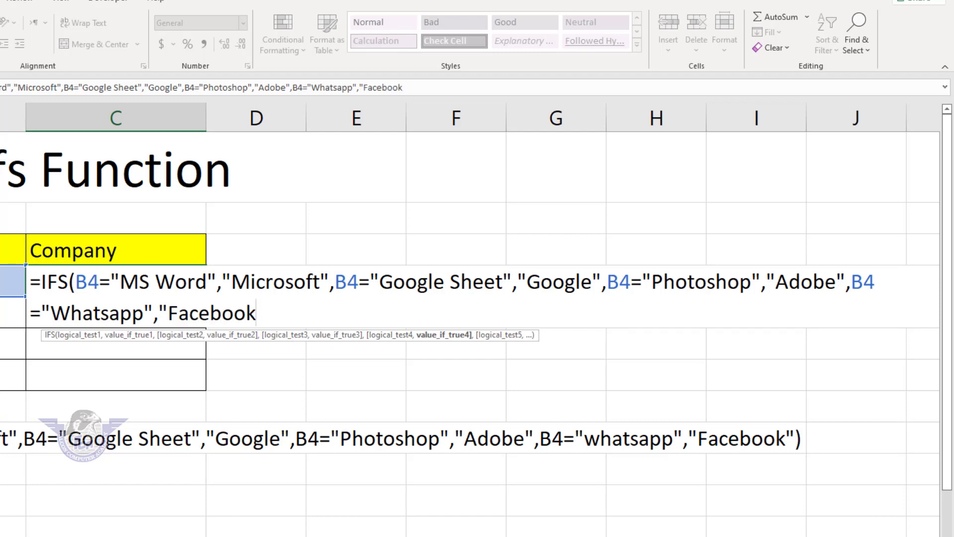
text("))
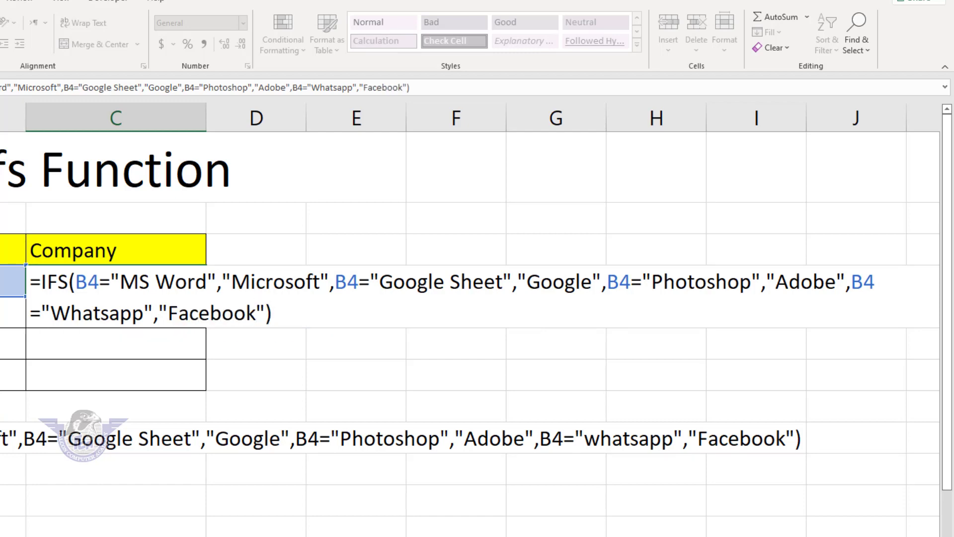
key(Return)
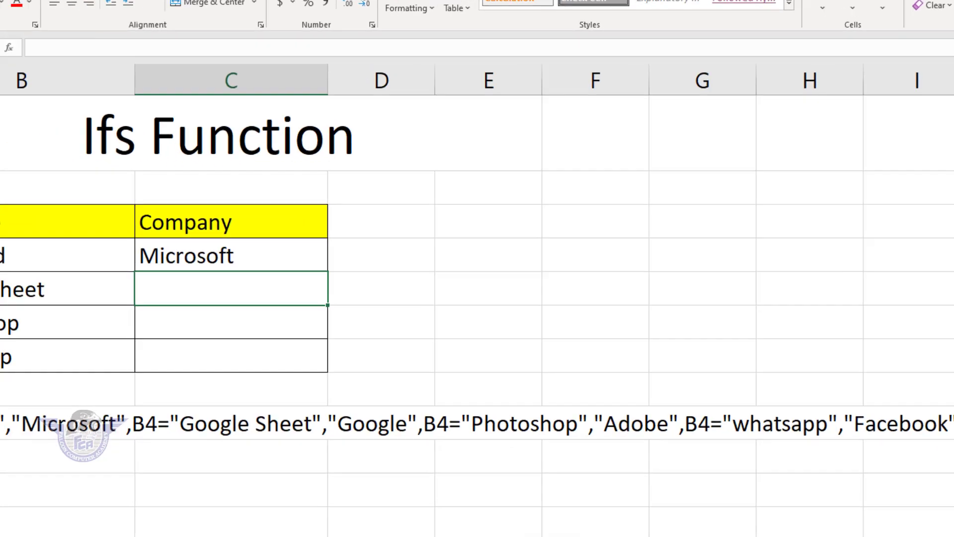
click(13, 281)
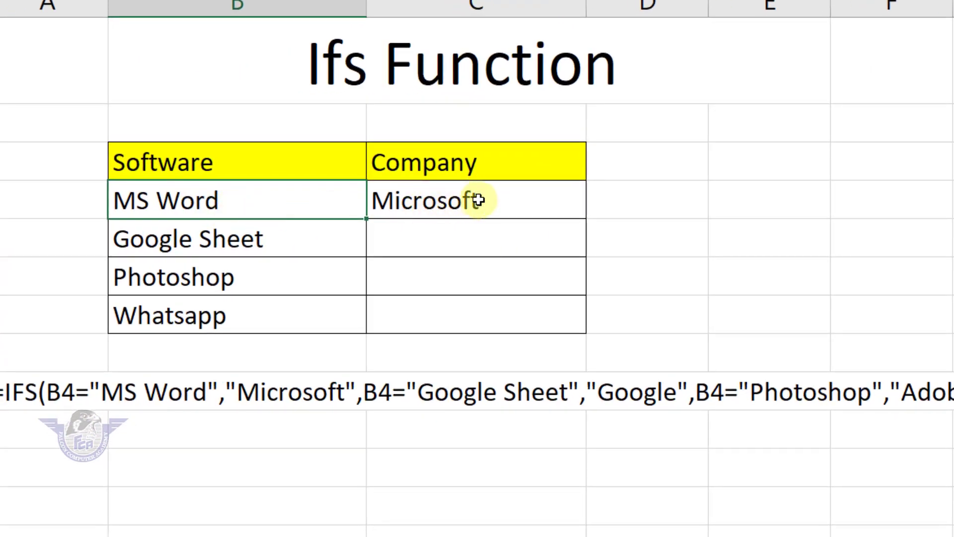
- Copy the IFS formula from C4 down through C7 to fill the Company column
click(479, 199)
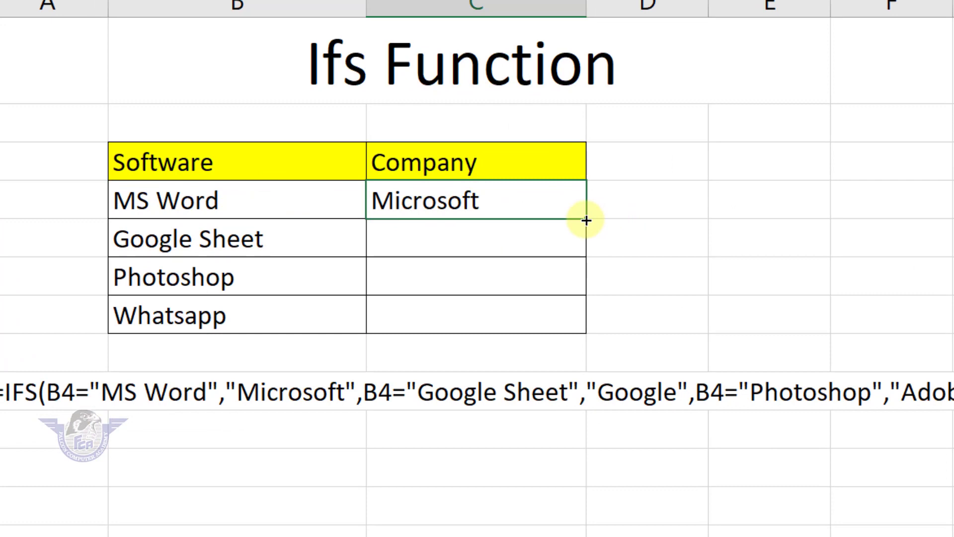
drag(587, 220, 589, 334)
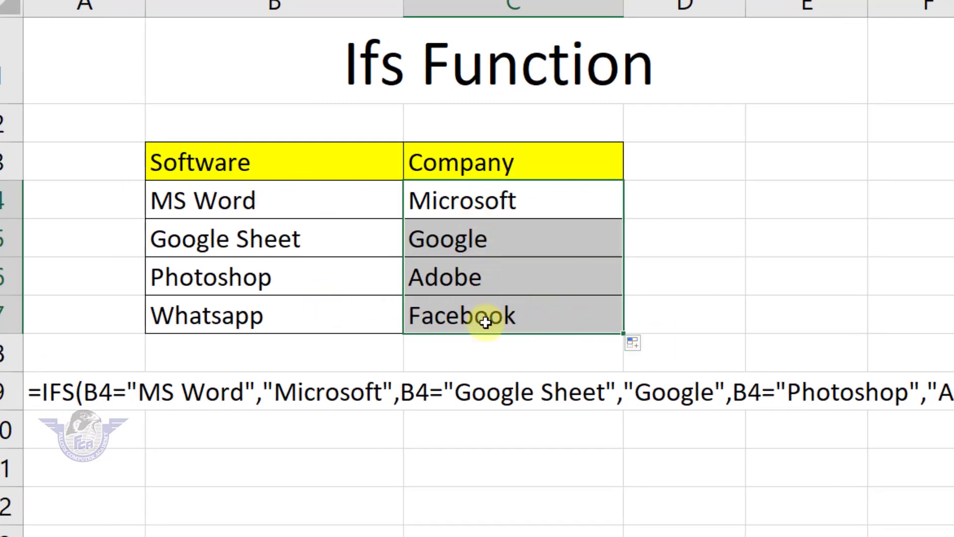
- Replace the software name in B4 with "Photoshop" to test the IFS formula
click(289, 202)
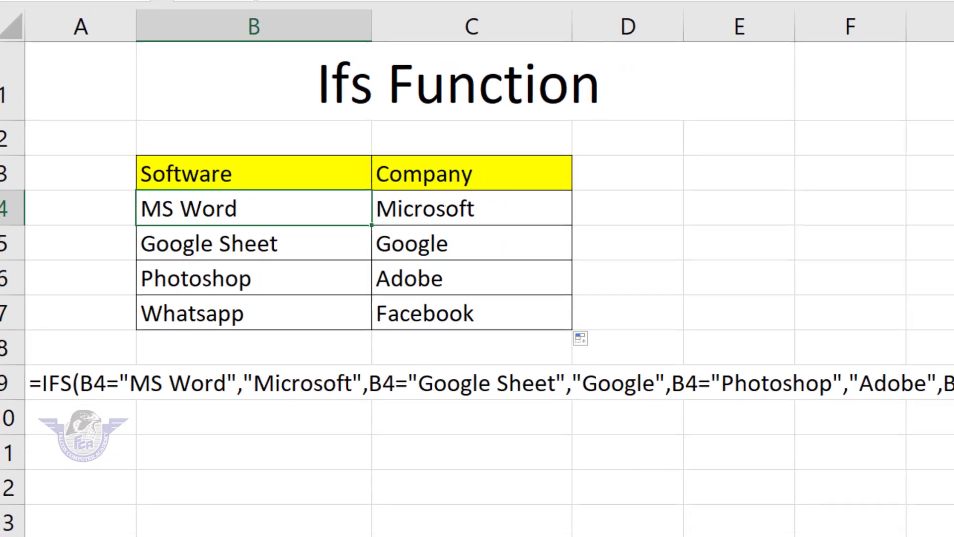
text(pho)
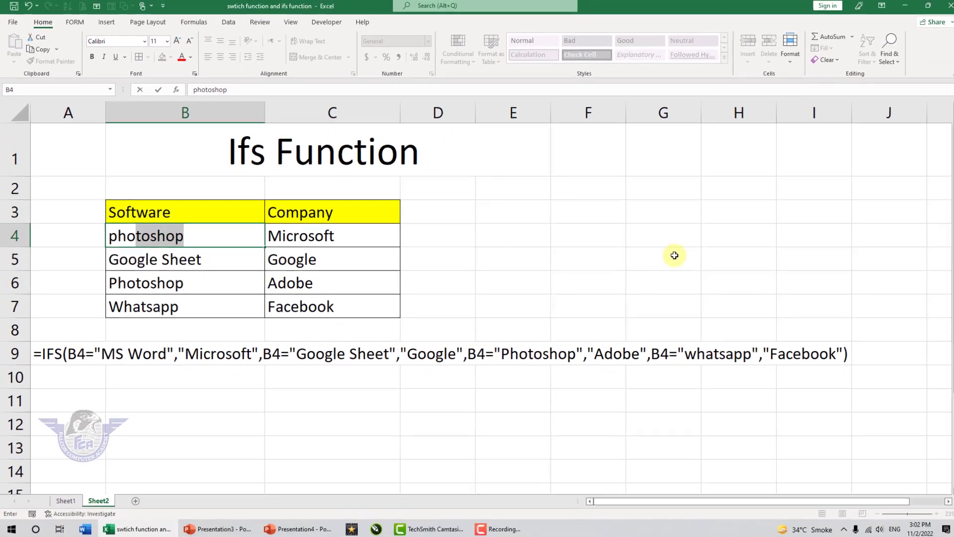
key(Return)
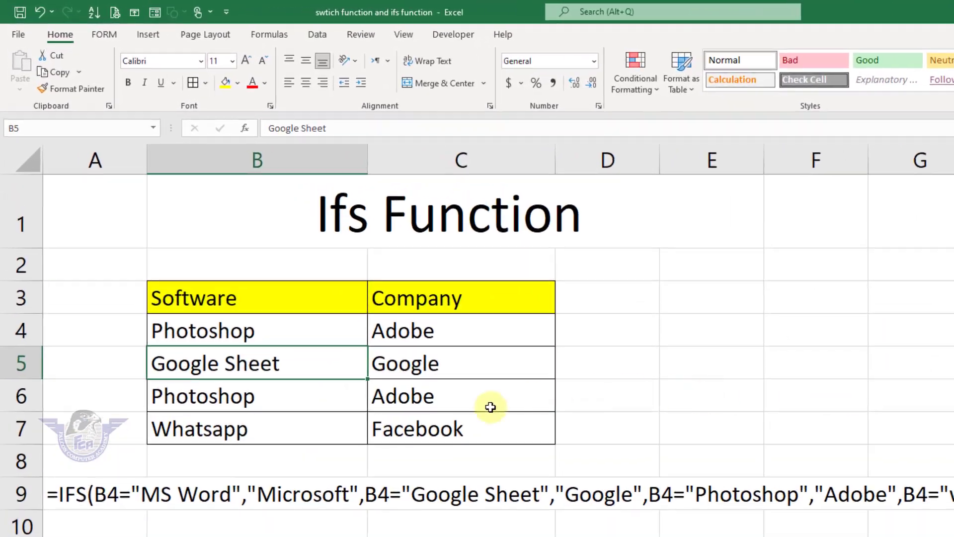
- Replace the software name in B6 with "MS Word", then go back to Sheet1 with the SWITCH example
click(227, 401)
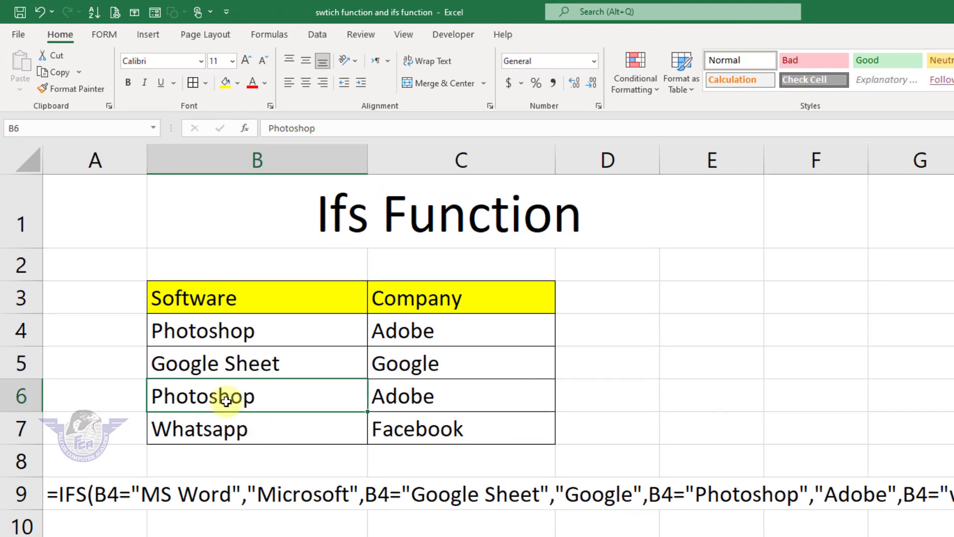
text(MS Word)
key(Return)
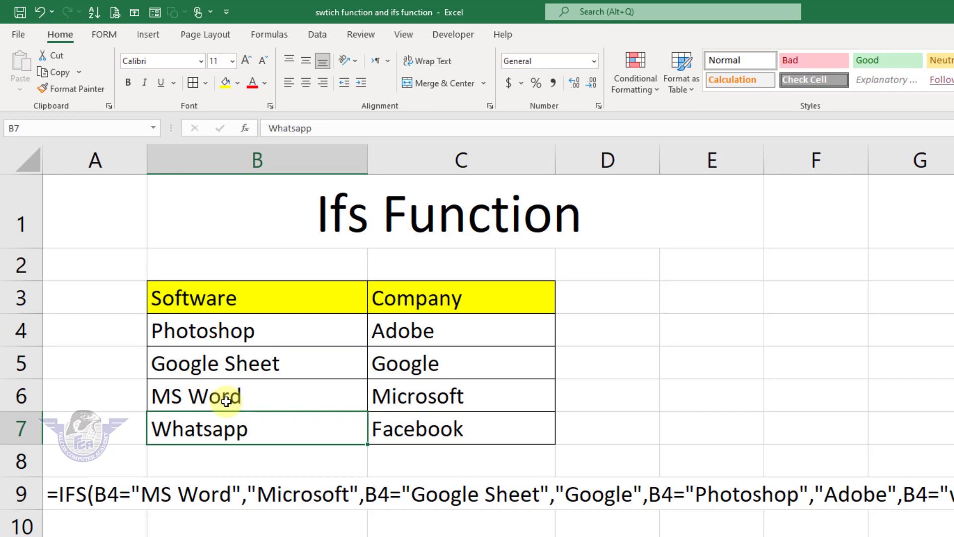
key(ctrl+Page_Up)
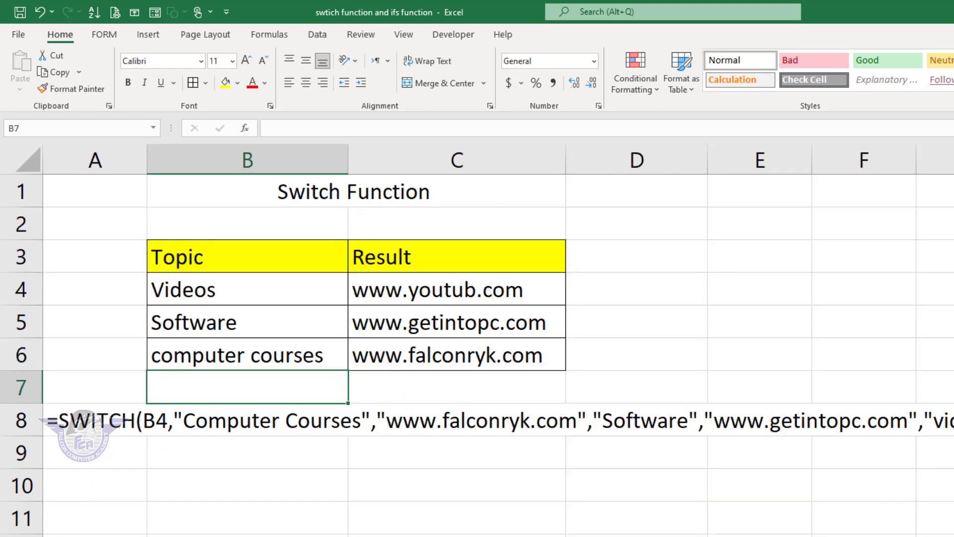